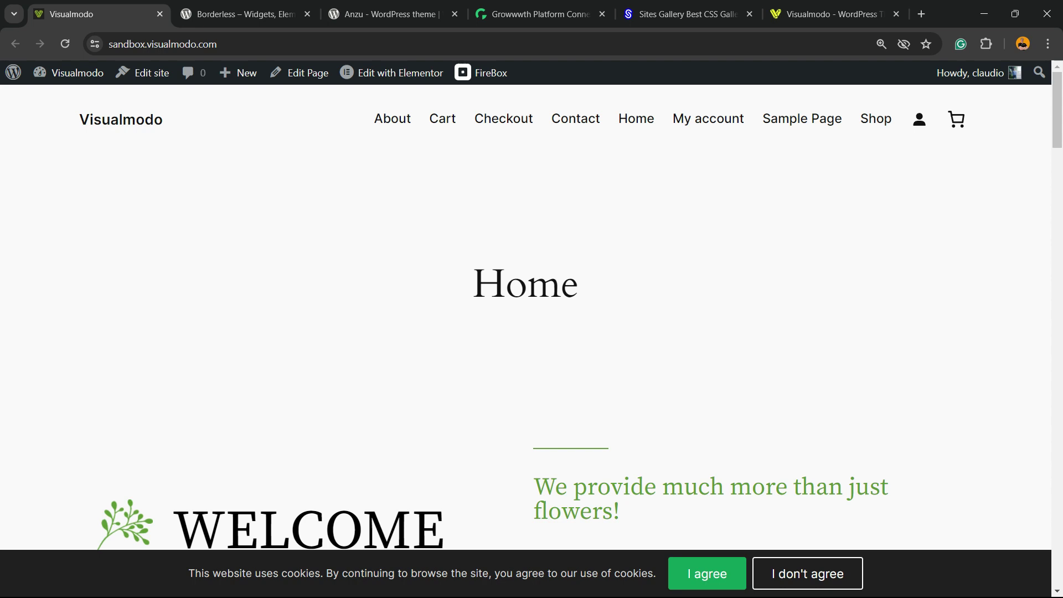
# - Examine the site's home page and the message in its cookie consent bar
pyautogui.scroll(-3, 525, 315)
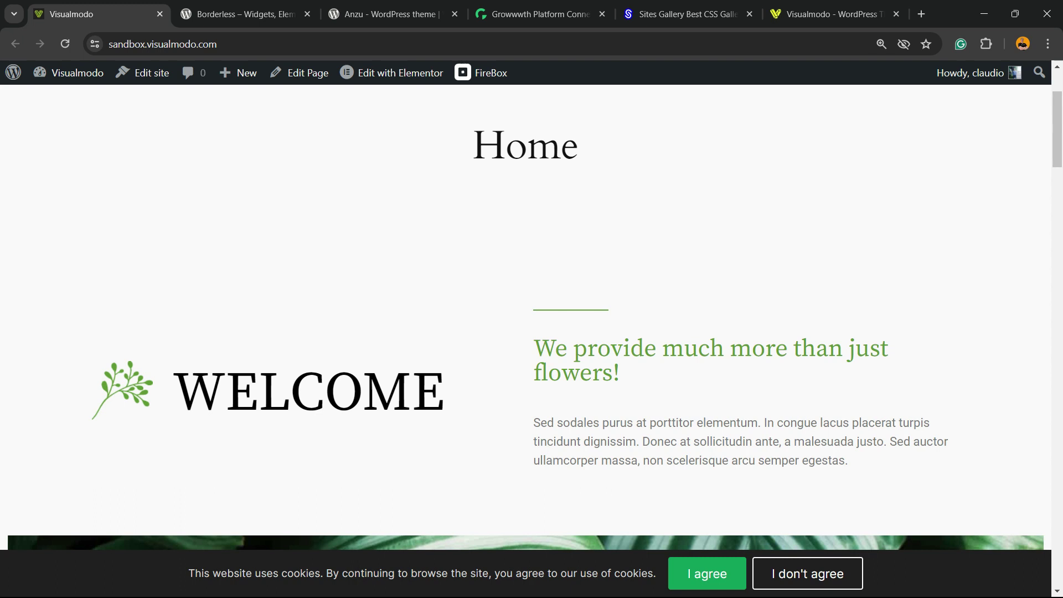
pyautogui.scroll(-4, 526, 316)
pyautogui.scroll(7, 525, 315)
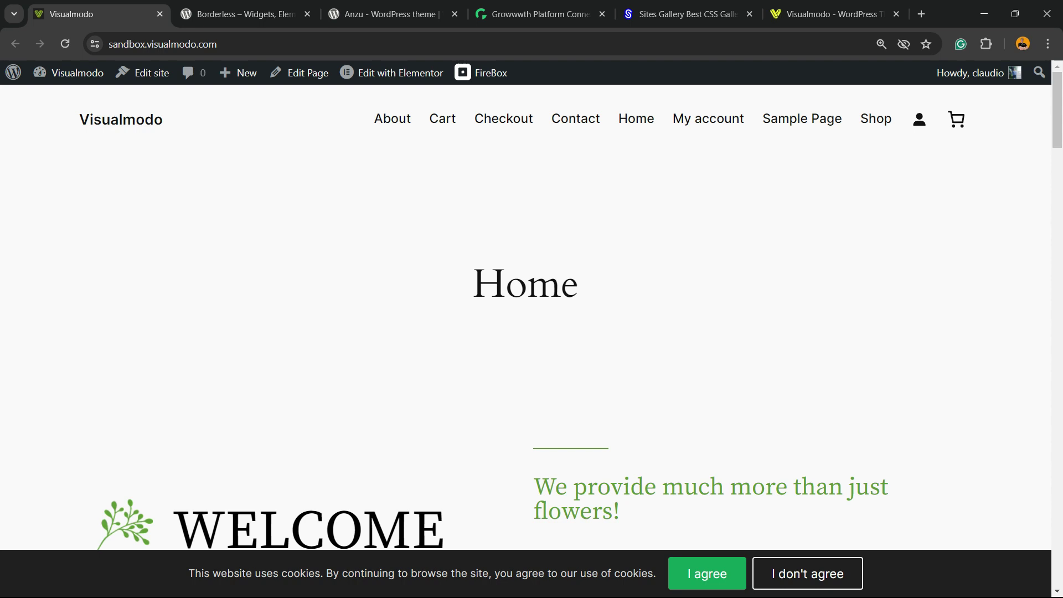
pyautogui.scroll(-3, 531, 310)
pyautogui.scroll(3, 531, 309)
pyautogui.scroll(-10, 531, 316)
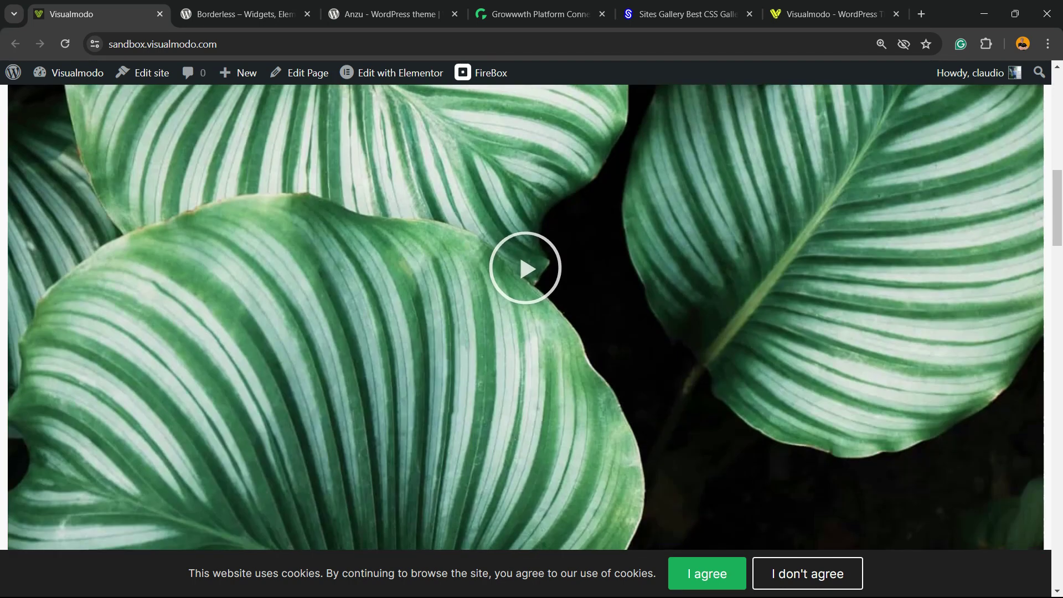
pyautogui.scroll(-10, 525, 317)
pyautogui.scroll(4, 526, 317)
pyautogui.tripleClick(266, 573)
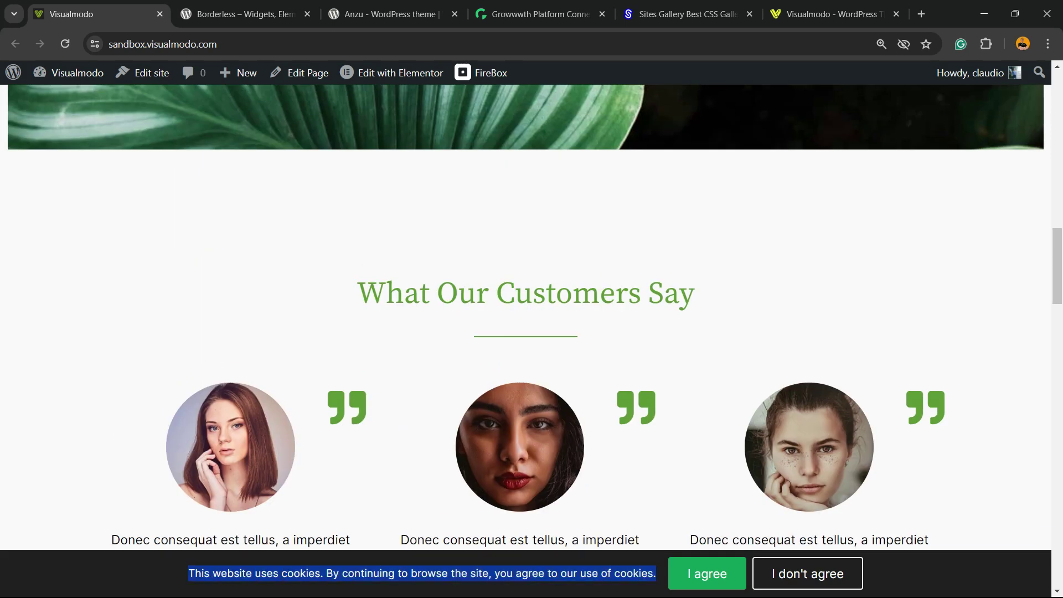
pyautogui.click(493, 573)
pyautogui.tripleClick(493, 573)
pyautogui.doubleClick(633, 573)
pyautogui.click(633, 573)
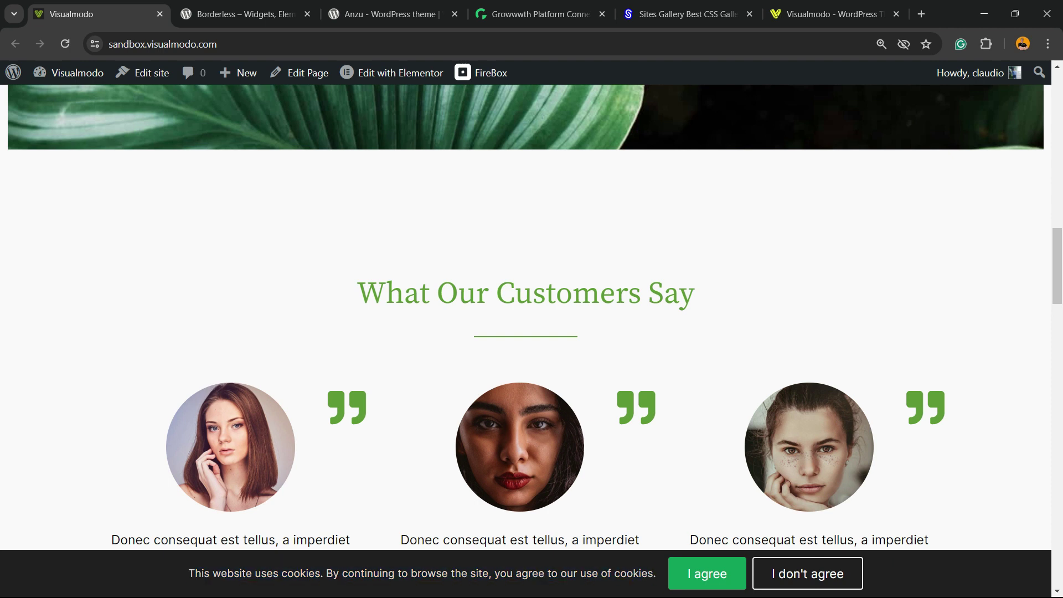
pyautogui.tripleClick(633, 573)
pyautogui.press('Home')
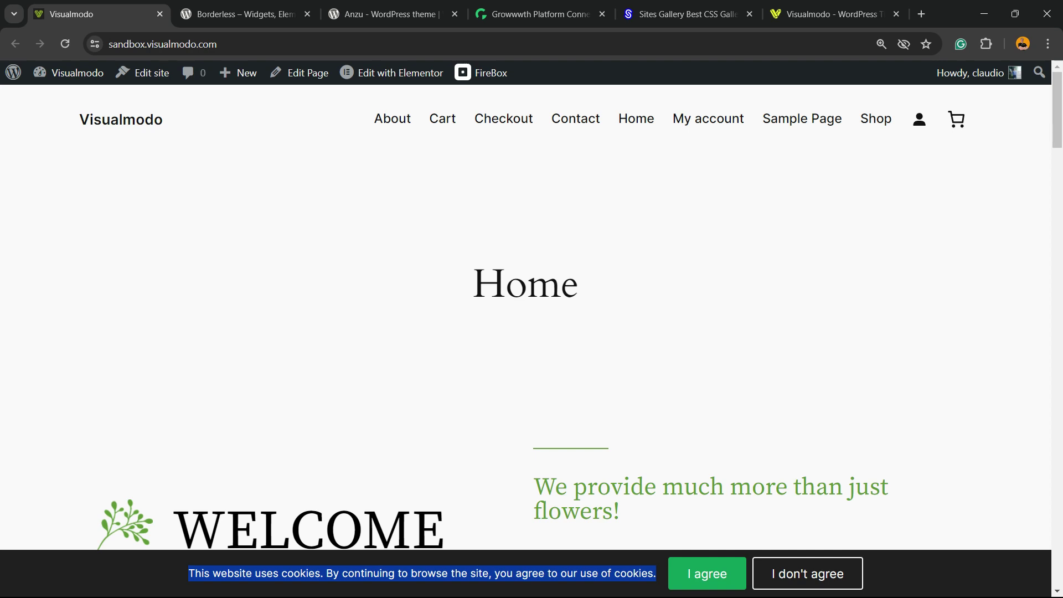
pyautogui.scroll(-12, 525, 317)
pyautogui.press('Home')
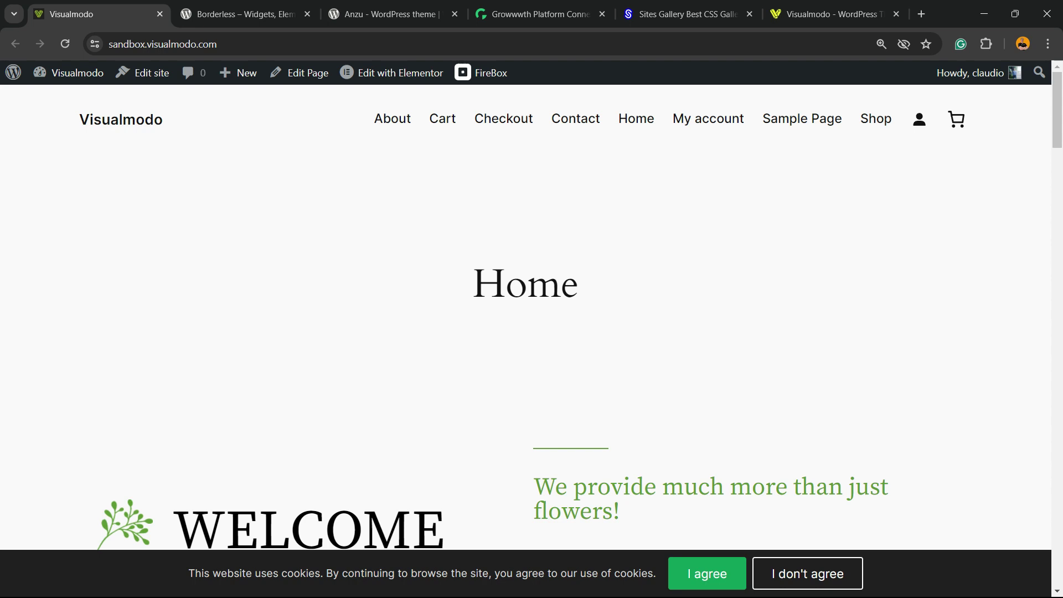
# - Go to the site's admin dashboard and open the page for adding a new plugin
pyautogui.moveTo(67, 72)
pyautogui.click(58, 99)
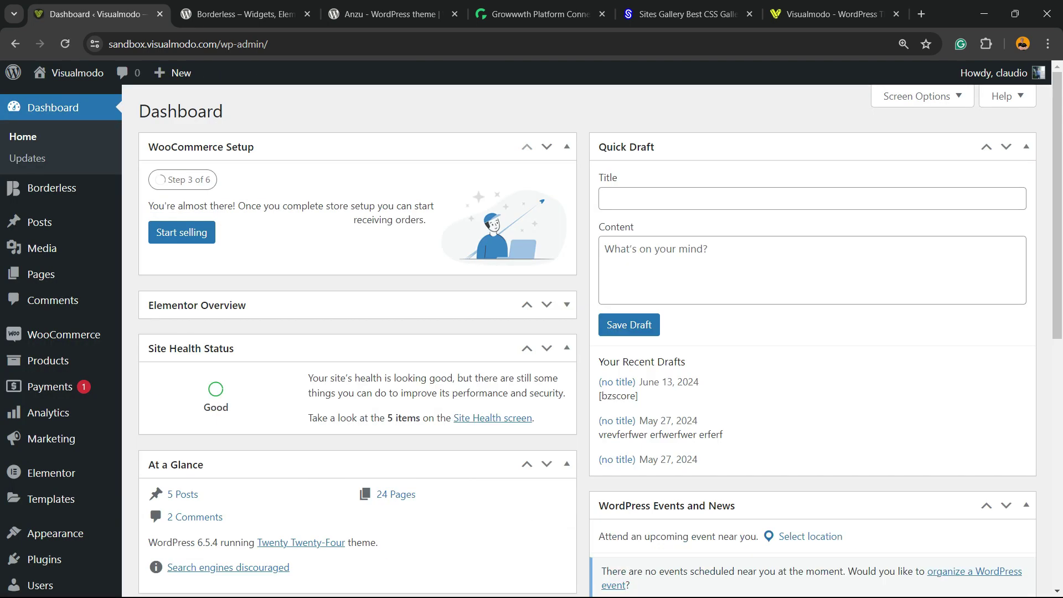
pyautogui.scroll(-2, 50, 387)
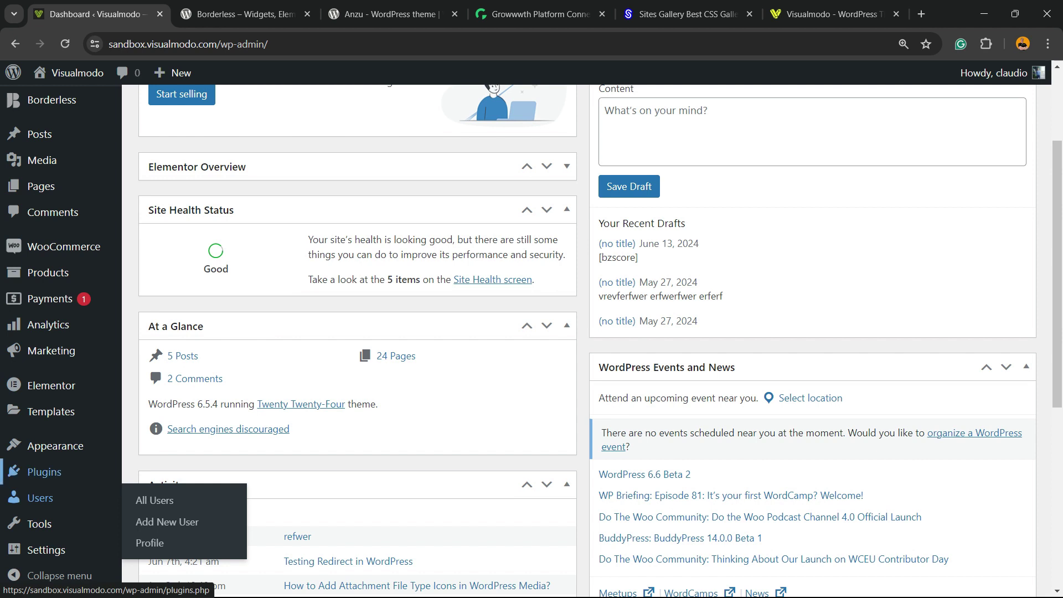
pyautogui.moveTo(45, 472)
pyautogui.click(188, 496)
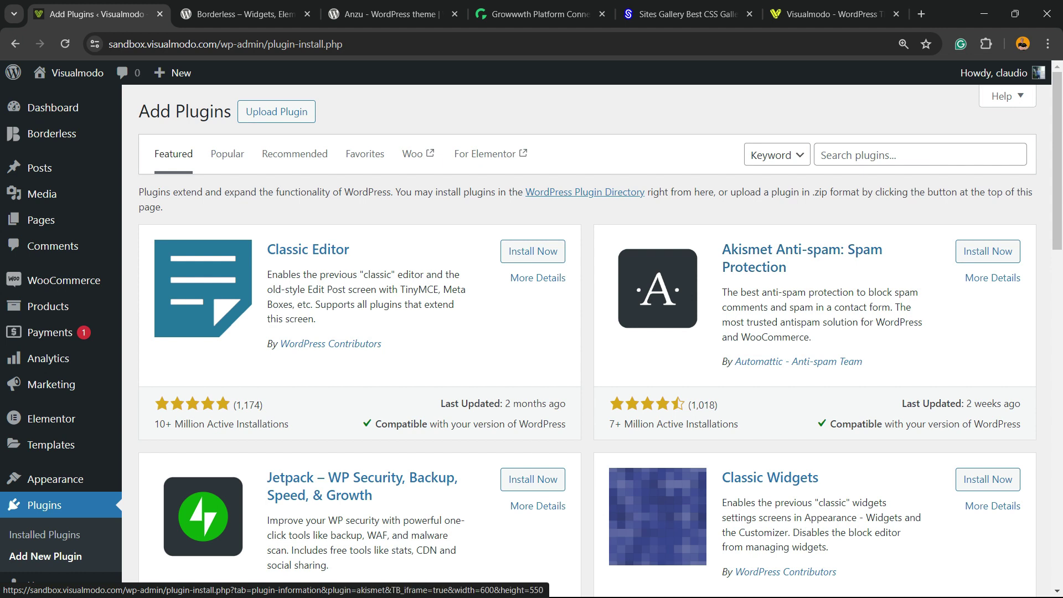
# - Search the plugin directory for FireBox
pyautogui.hotkey('ctrl', '+')
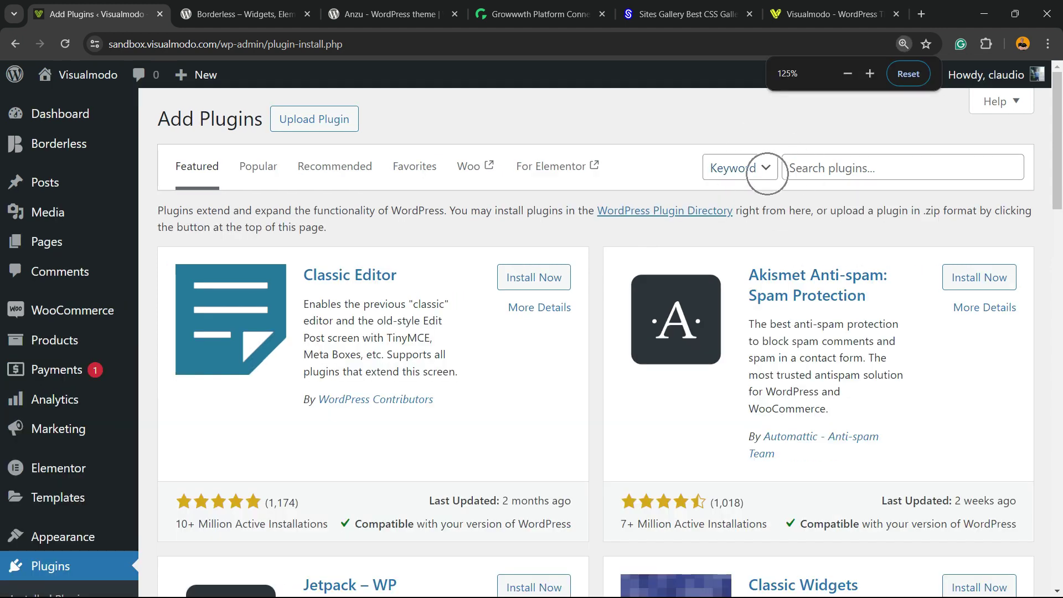
pyautogui.click(901, 167)
pyautogui.write('FireBox')
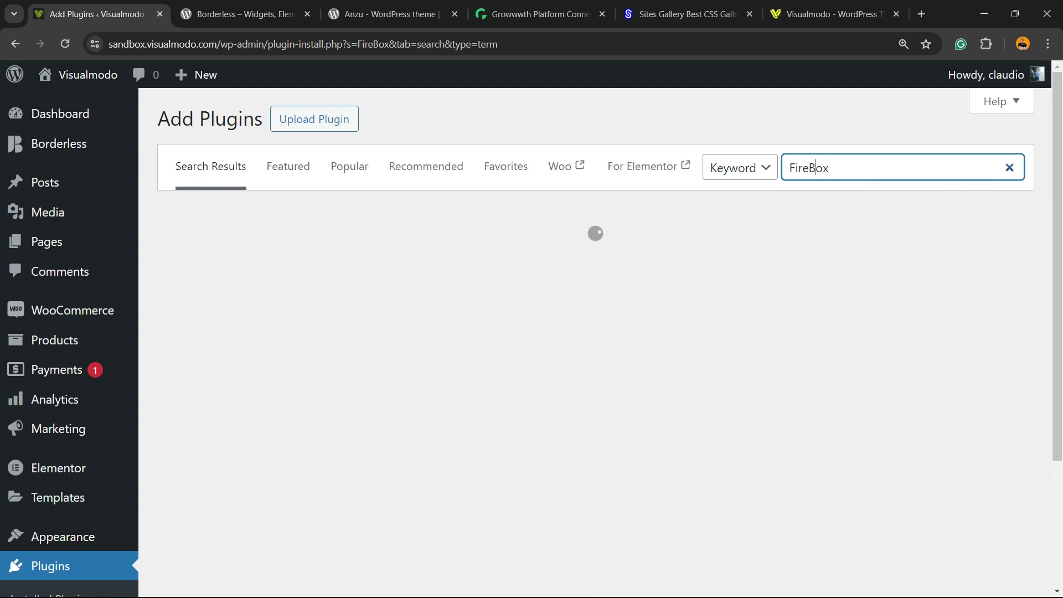
pyautogui.doubleClick(813, 168)
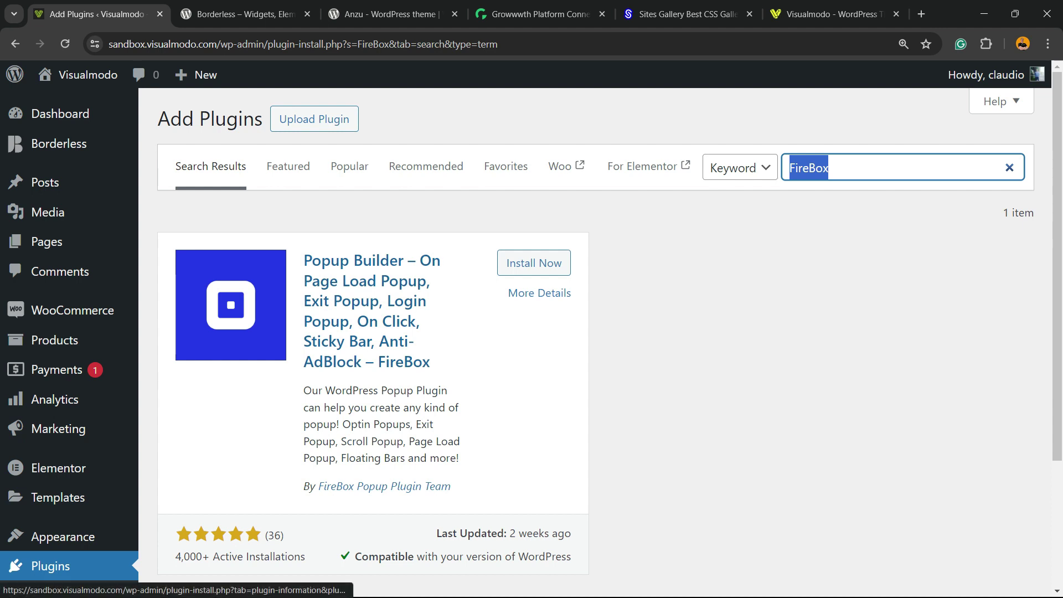
# - Install and activate the FireBox popup builder plugin
pyautogui.moveTo(430, 362); pyautogui.dragTo(378, 361)
pyautogui.click(533, 263)
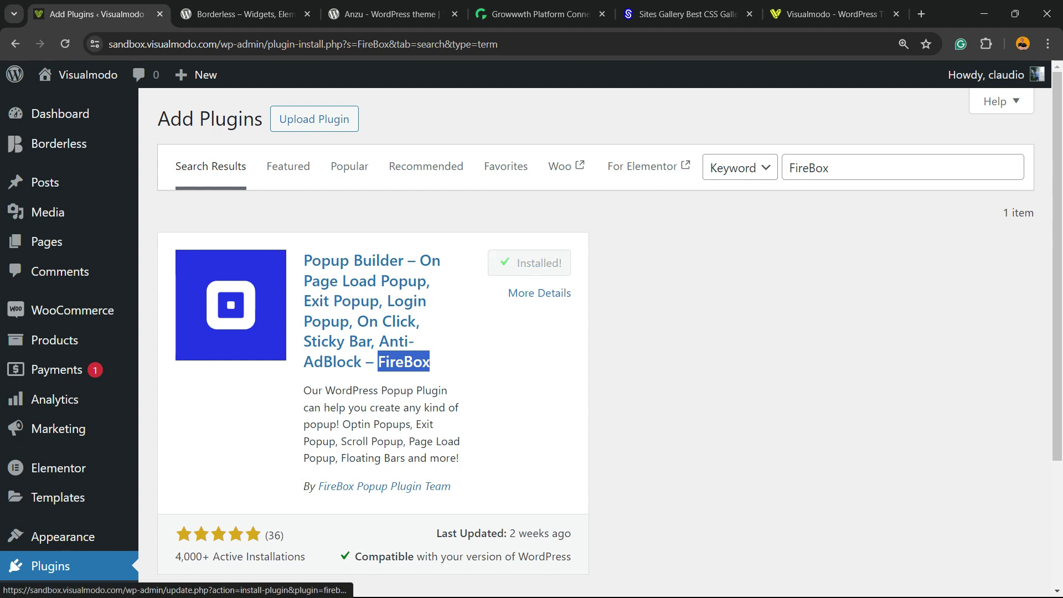
pyautogui.click(540, 263)
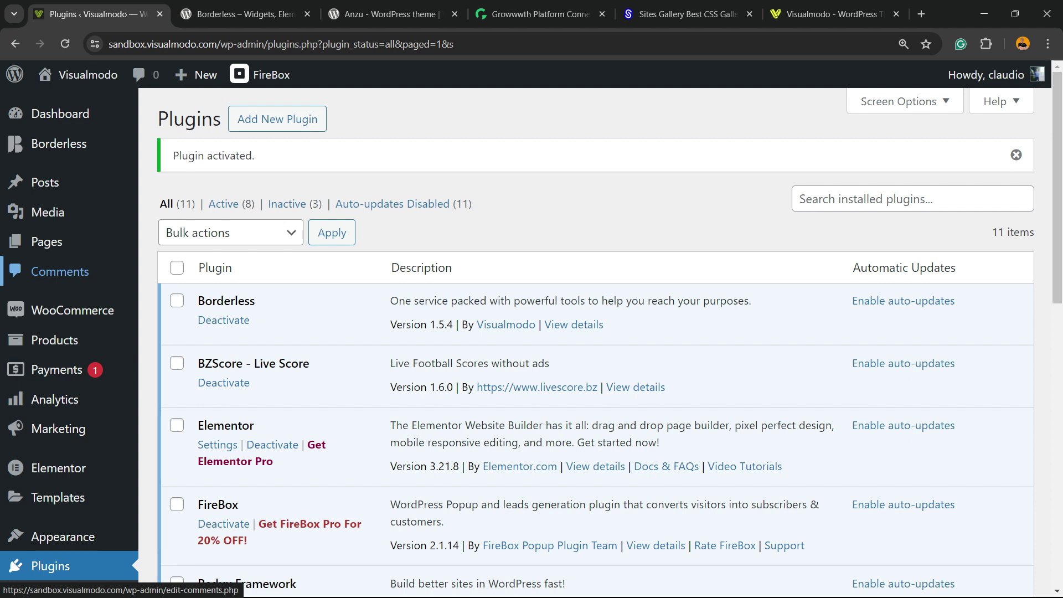
# - Open the FireBox overview and start a new campaign from the template library
pyautogui.scroll(-5, 50, 249)
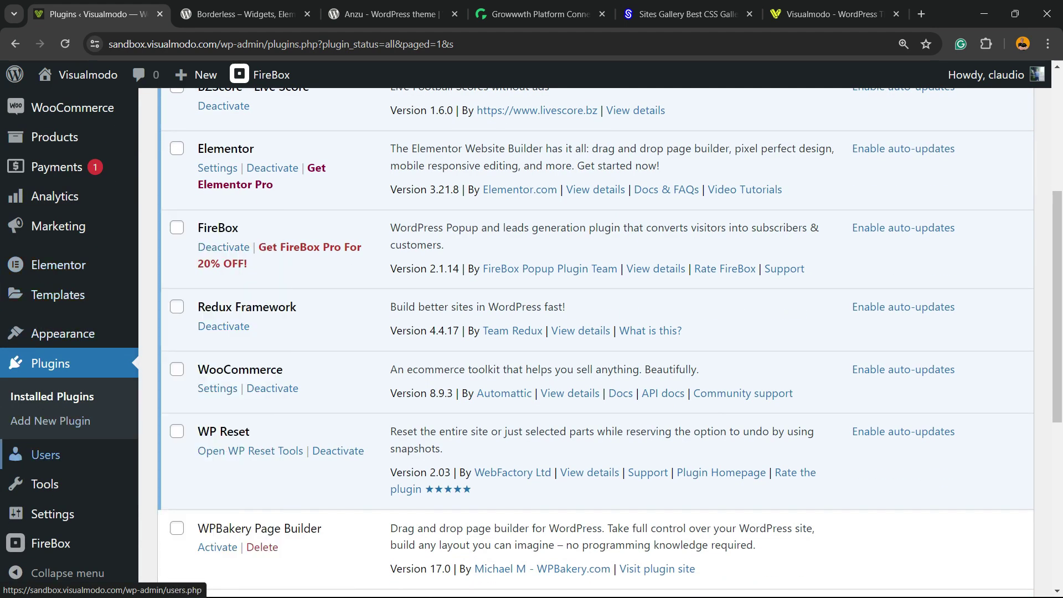
pyautogui.moveTo(53, 514)
pyautogui.moveTo(52, 543)
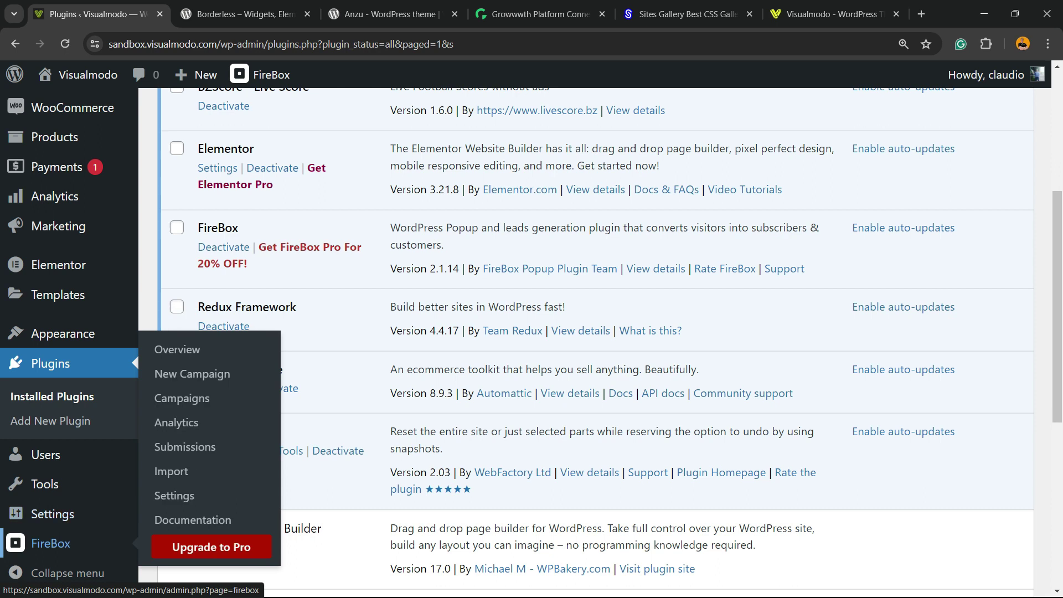
pyautogui.click(52, 543)
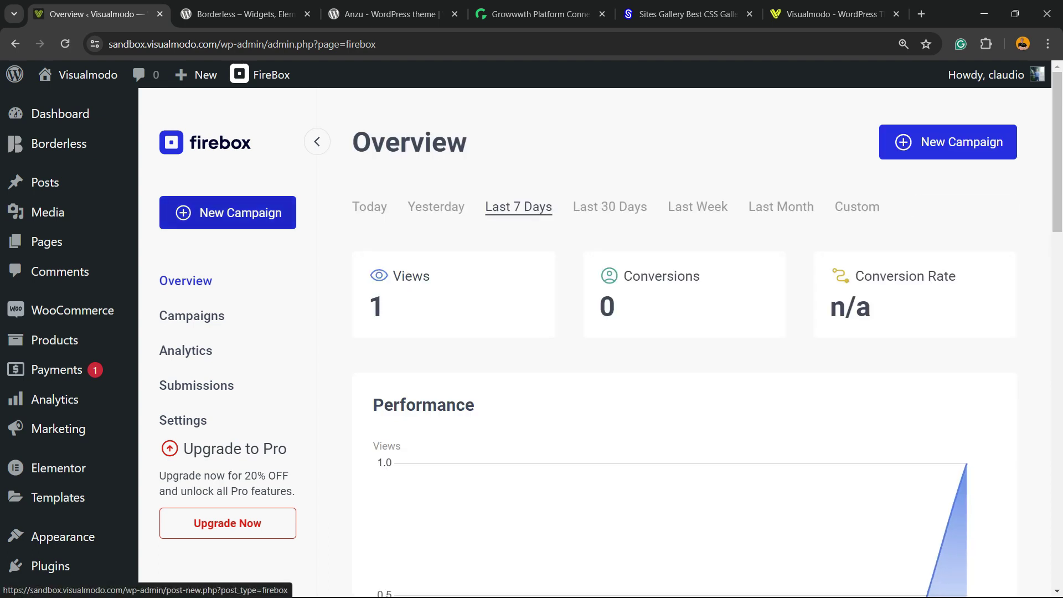
pyautogui.click(227, 214)
pyautogui.click(217, 213)
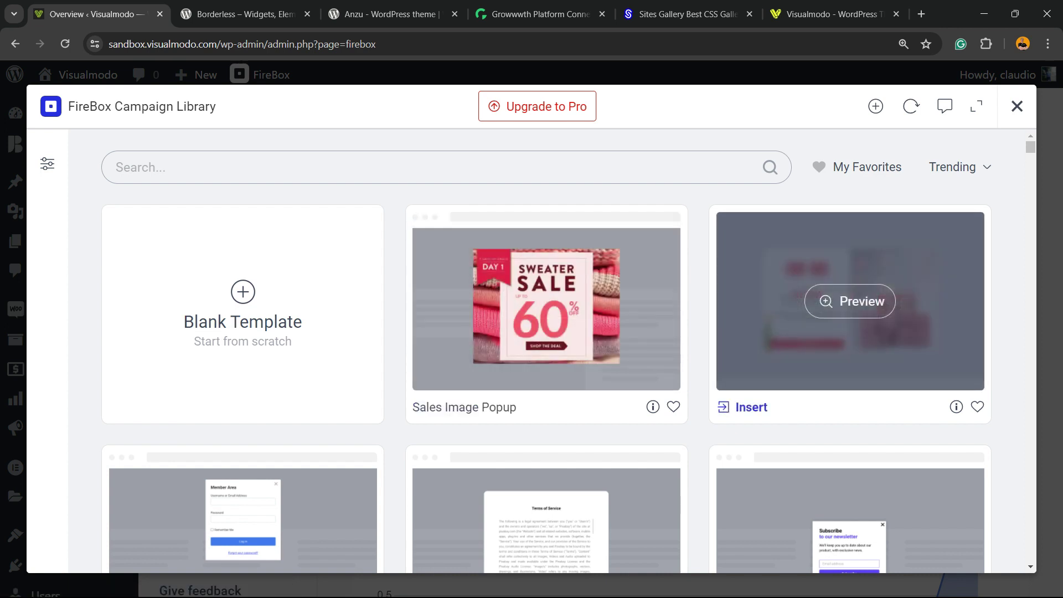
# - Browse the popup, bar and notification templates in the FireBox Campaign Library
pyautogui.scroll(-2, 546, 310)
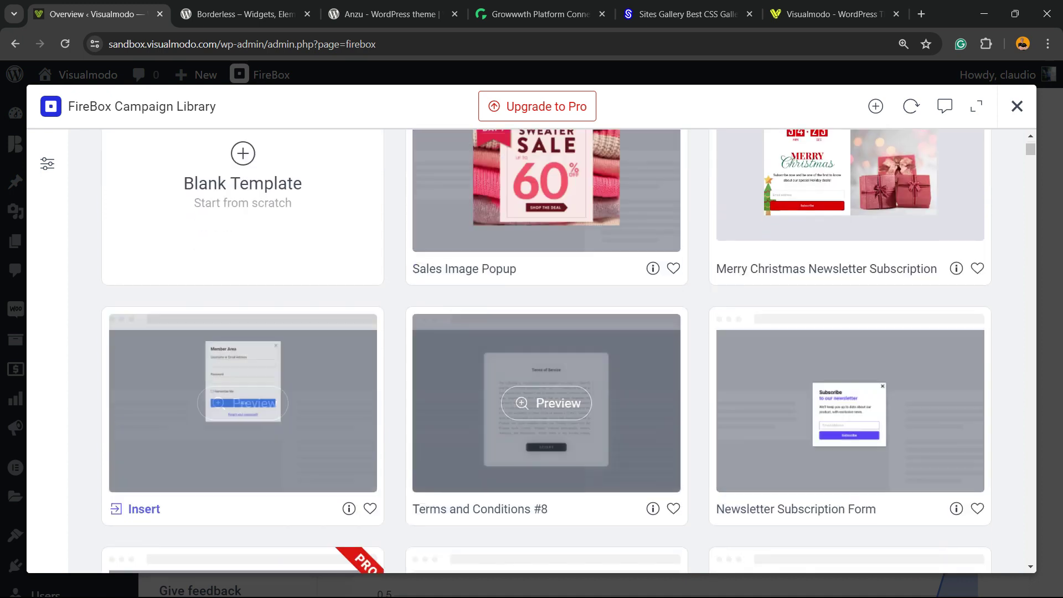
pyautogui.scroll(-2, 547, 354)
pyautogui.scroll(-2, 546, 354)
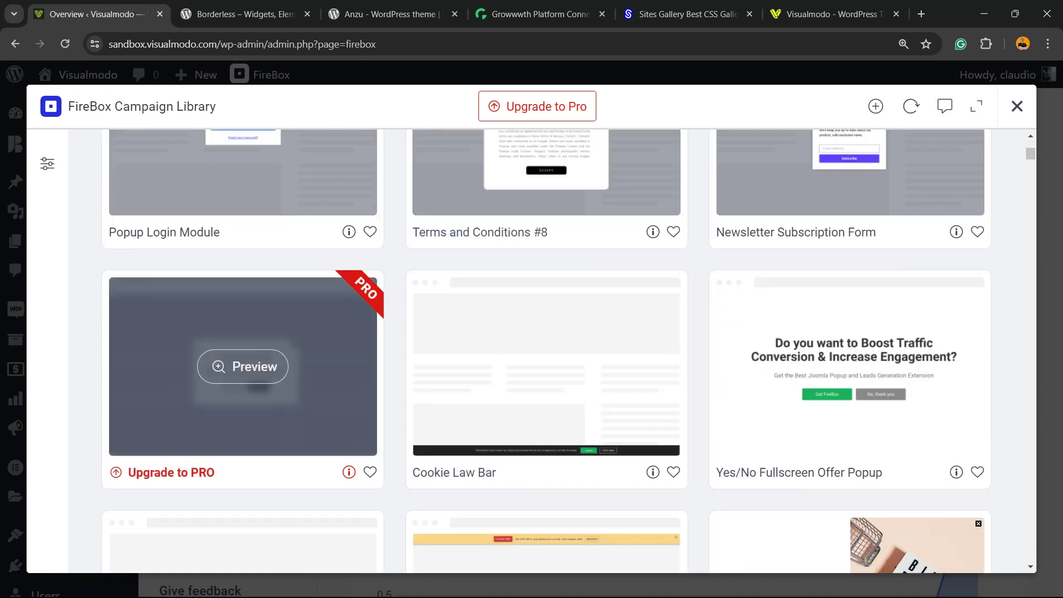
pyautogui.scroll(-2, 849, 365)
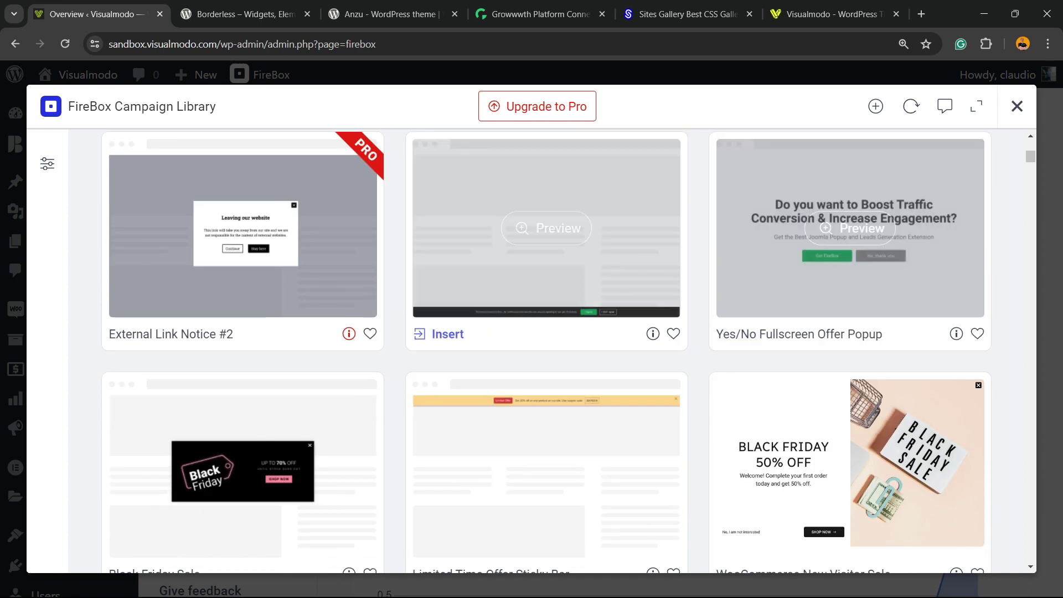
pyautogui.scroll(-2, 546, 310)
pyautogui.scroll(1, 546, 310)
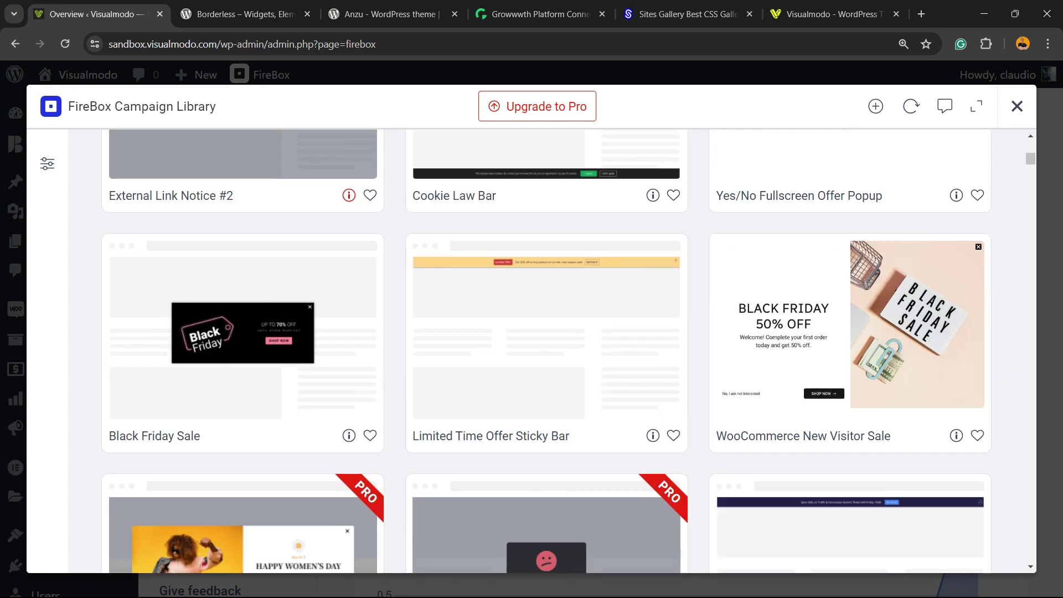
pyautogui.scroll(-4, 546, 332)
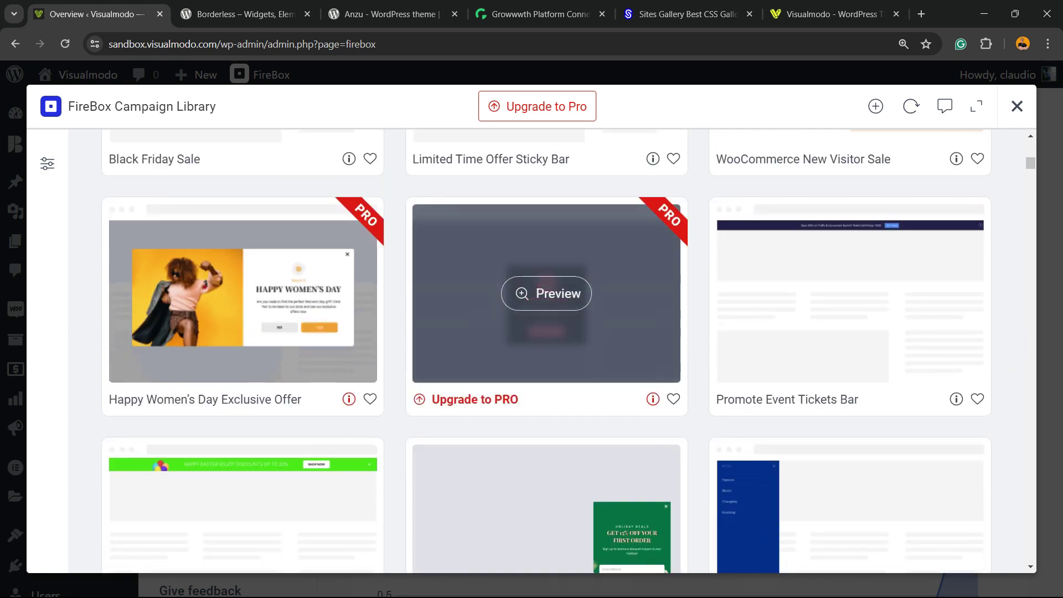
pyautogui.scroll(-4, 547, 258)
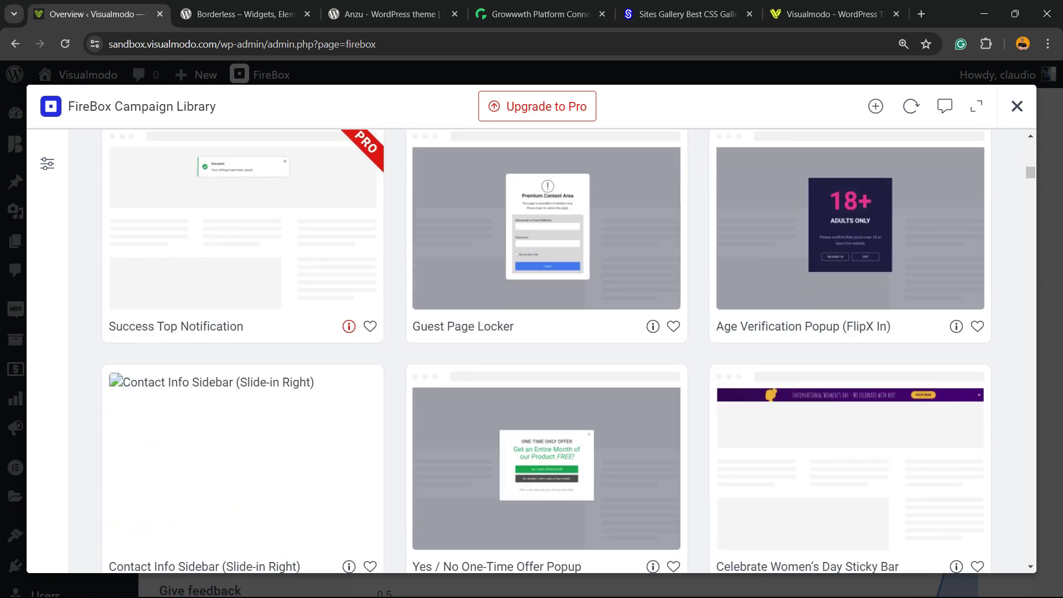
pyautogui.scroll(-5, 546, 232)
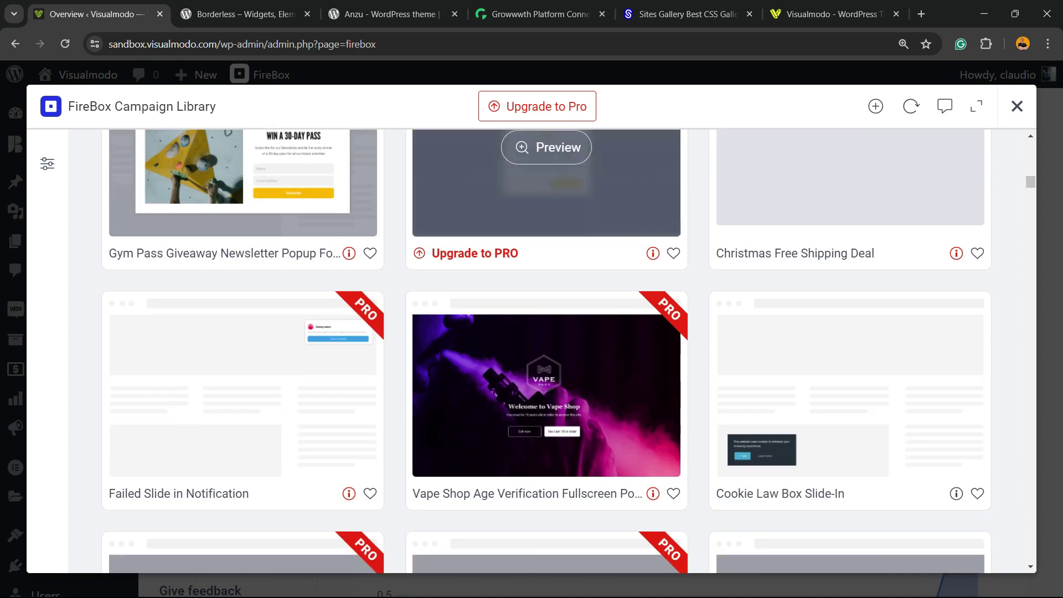
pyautogui.scroll(-5, 611, 157)
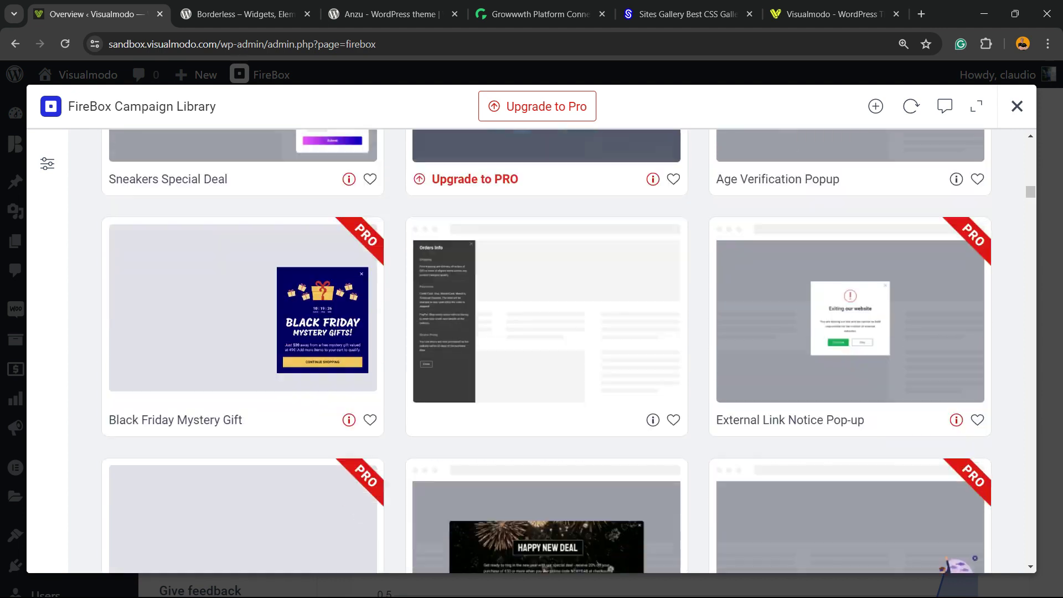
pyautogui.scroll(-2, 546, 354)
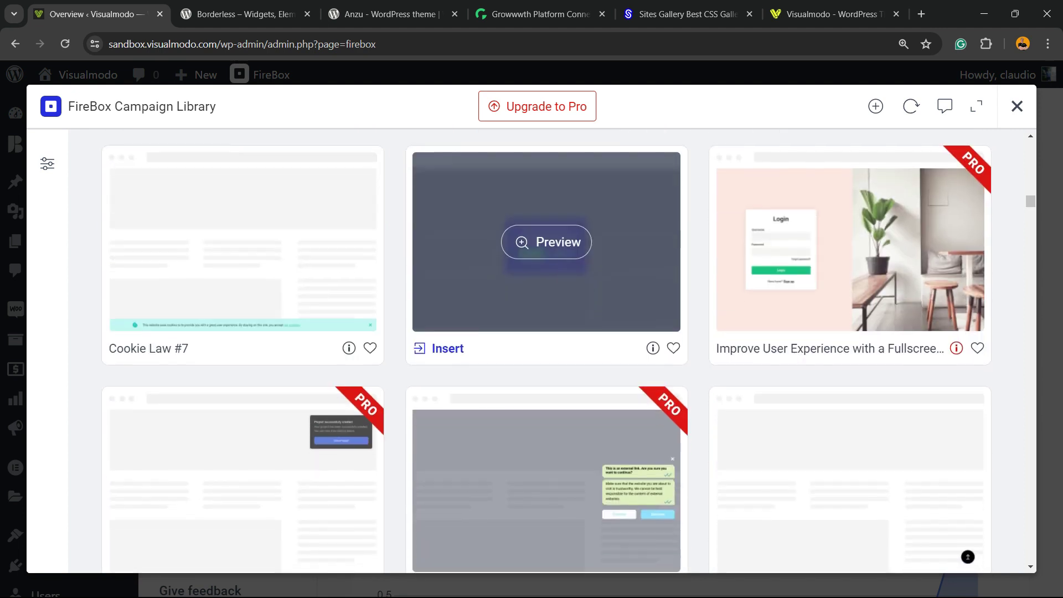
# - Insert the Cookie Law Bar template as the new campaign
pyautogui.scroll(10, 546, 350)
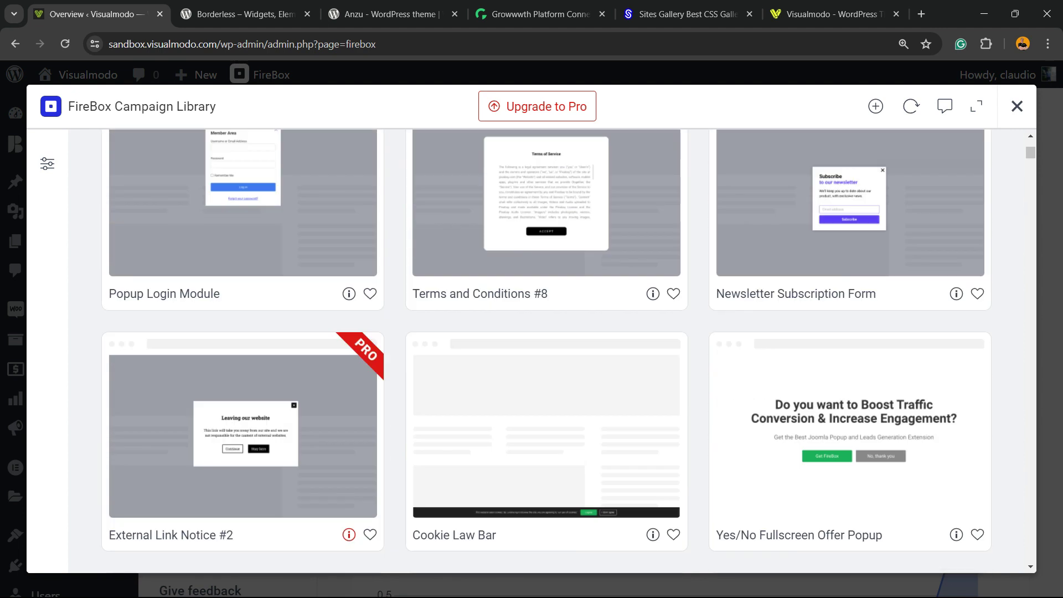
pyautogui.scroll(-3, 547, 354)
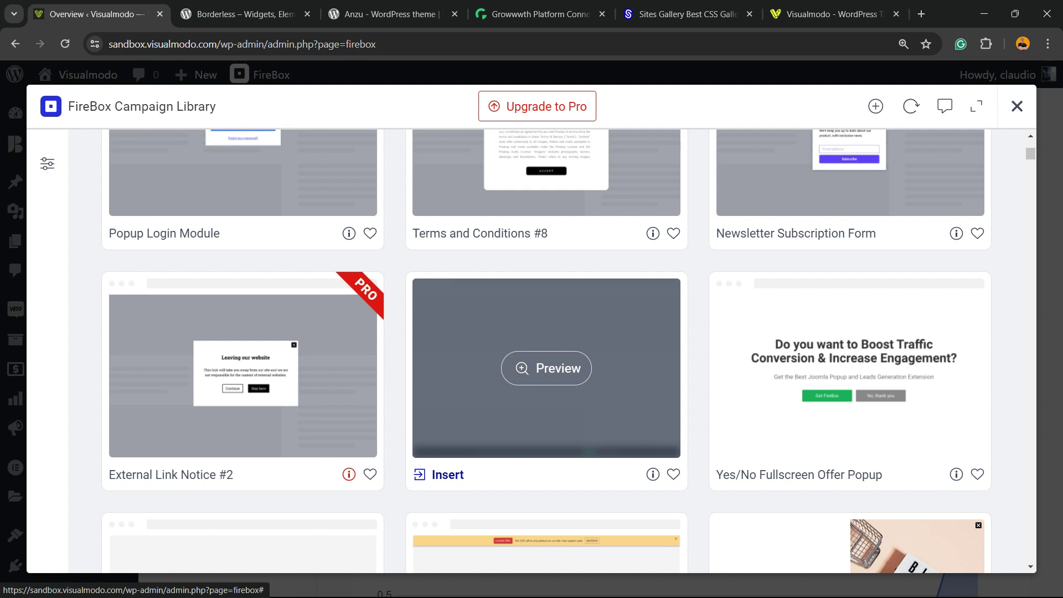
pyautogui.click(443, 475)
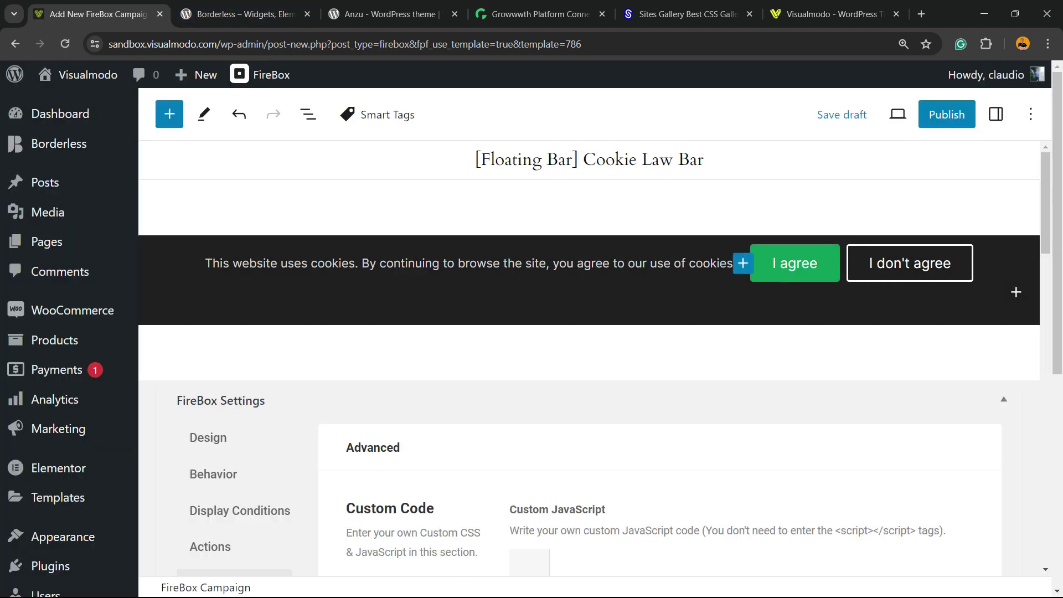
# - Replace the cookie bar's message with the text "I can chnage this text"
pyautogui.tripleClick(449, 263)
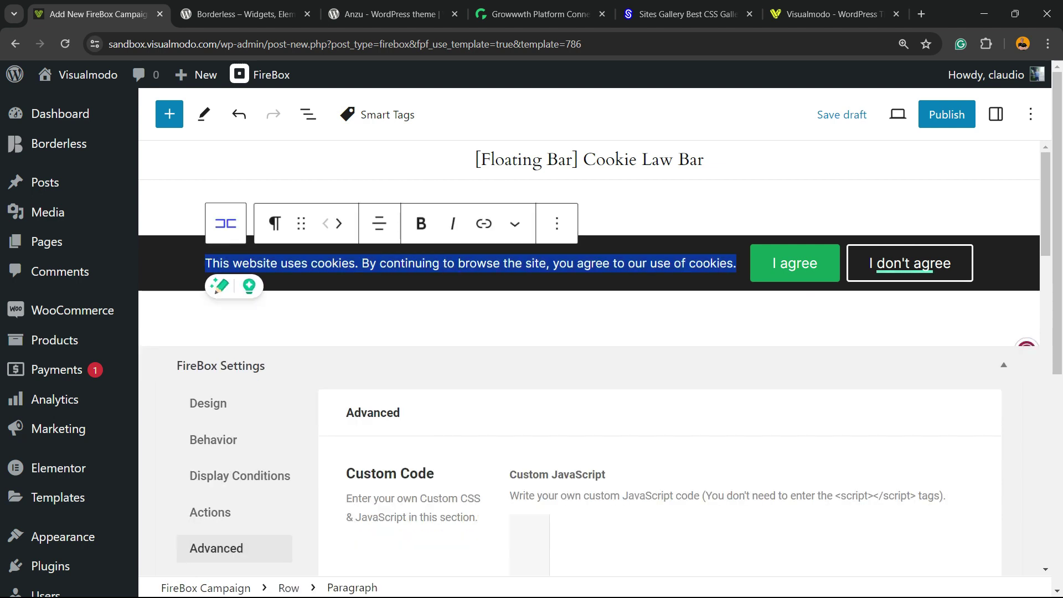
pyautogui.press('BackSpace')
pyautogui.write('I ca')
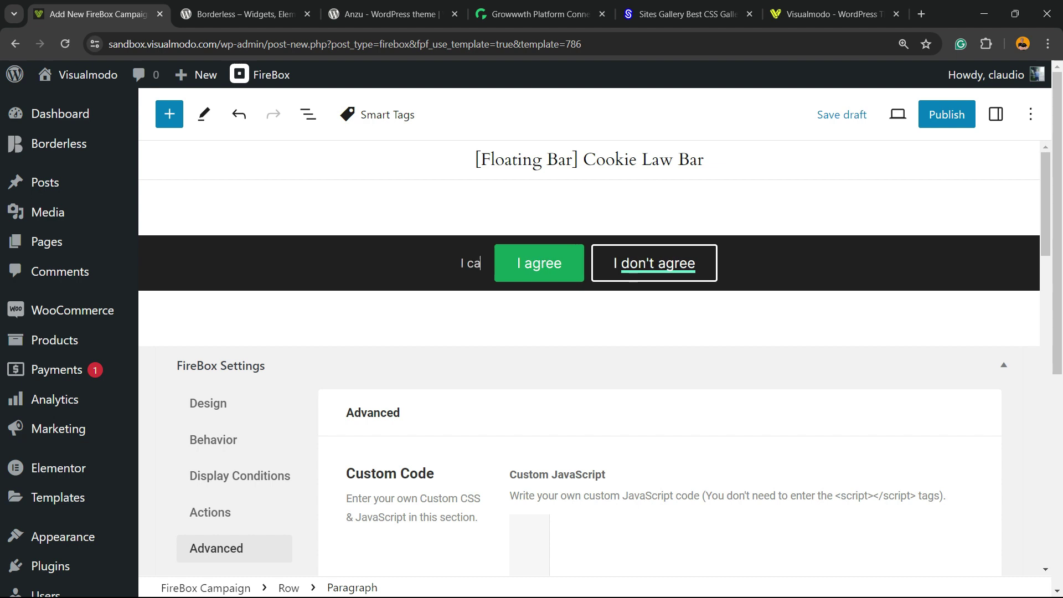
pyautogui.write('n chnage')
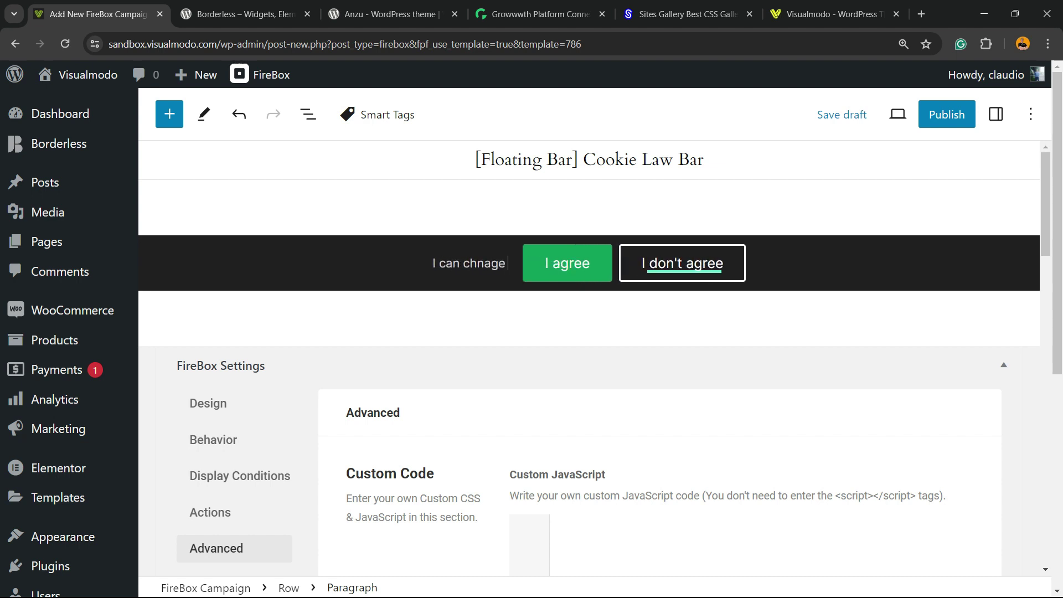
pyautogui.write(' this text')
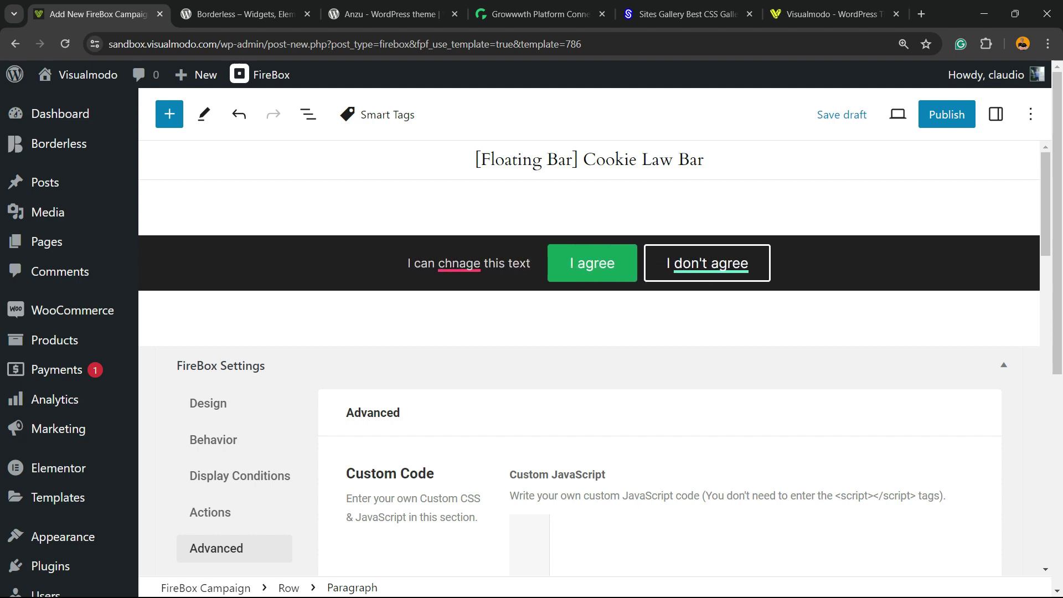
# - Correct the misspelled word in the cookie bar's message to "change" using the suggested spelling
pyautogui.moveTo(459, 265)
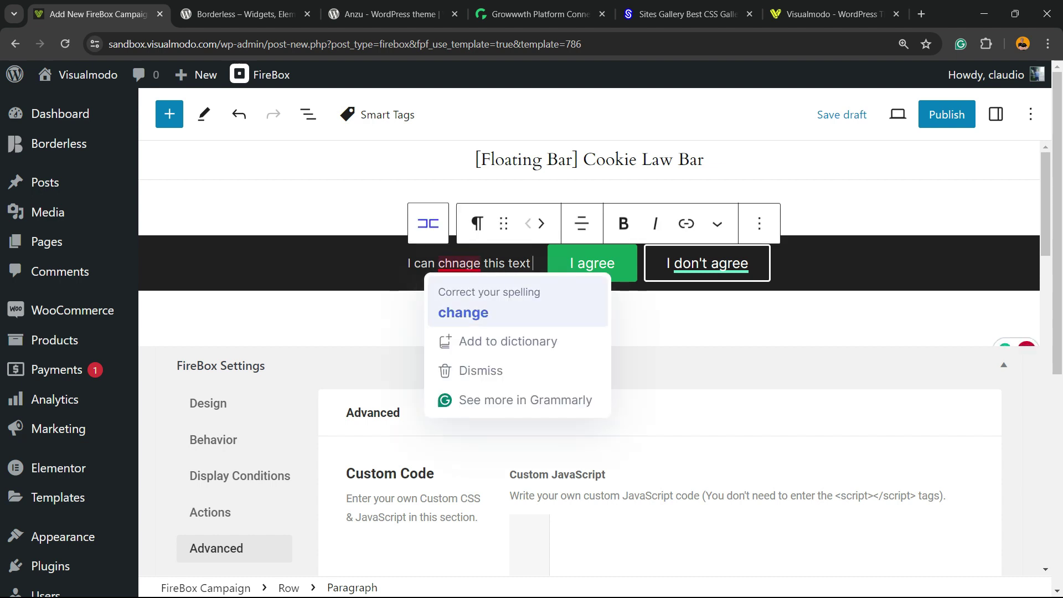
pyautogui.click(463, 313)
pyautogui.click(572, 263)
pyautogui.tripleClick(595, 263)
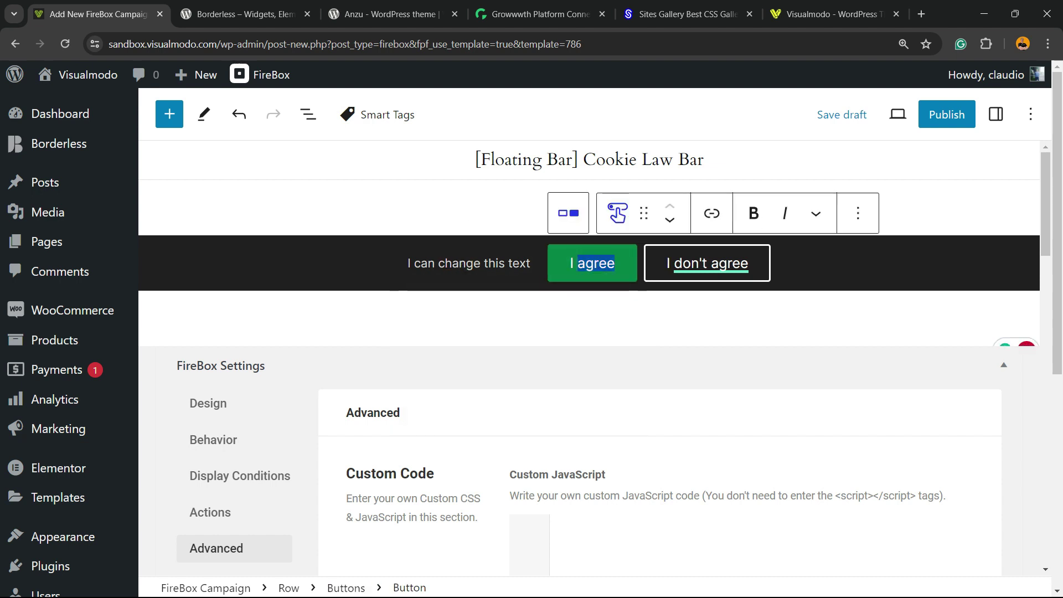
pyautogui.moveTo(711, 264)
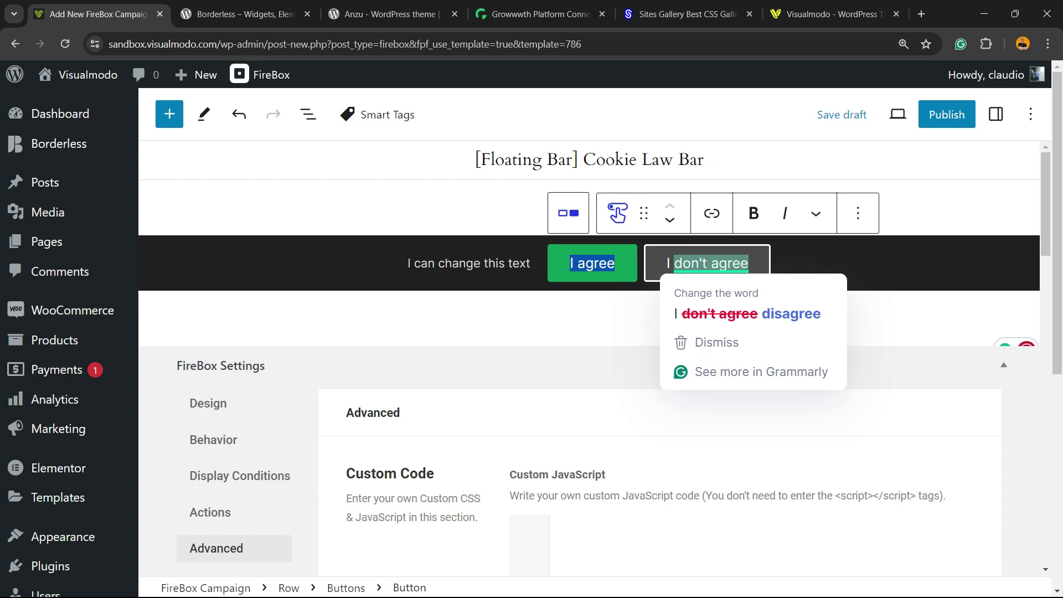
pyautogui.click(244, 13)
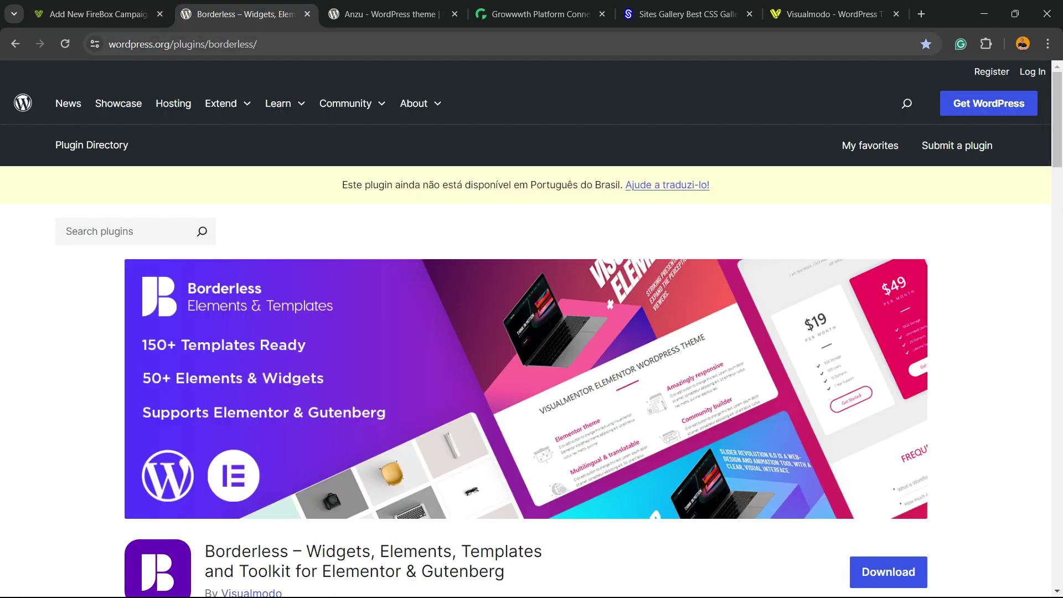
pyautogui.click(244, 44)
pyautogui.hotkey('ctrl', 'c')
pyautogui.click(91, 14)
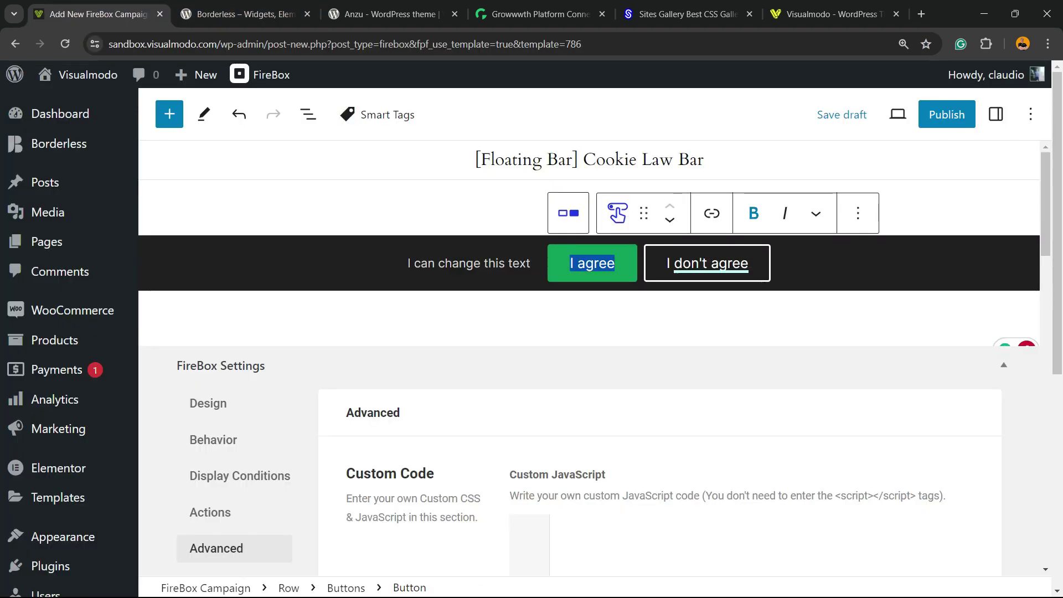
pyautogui.hotkey('ctrl', 'k')
pyautogui.hotkey('ctrl', 'v')
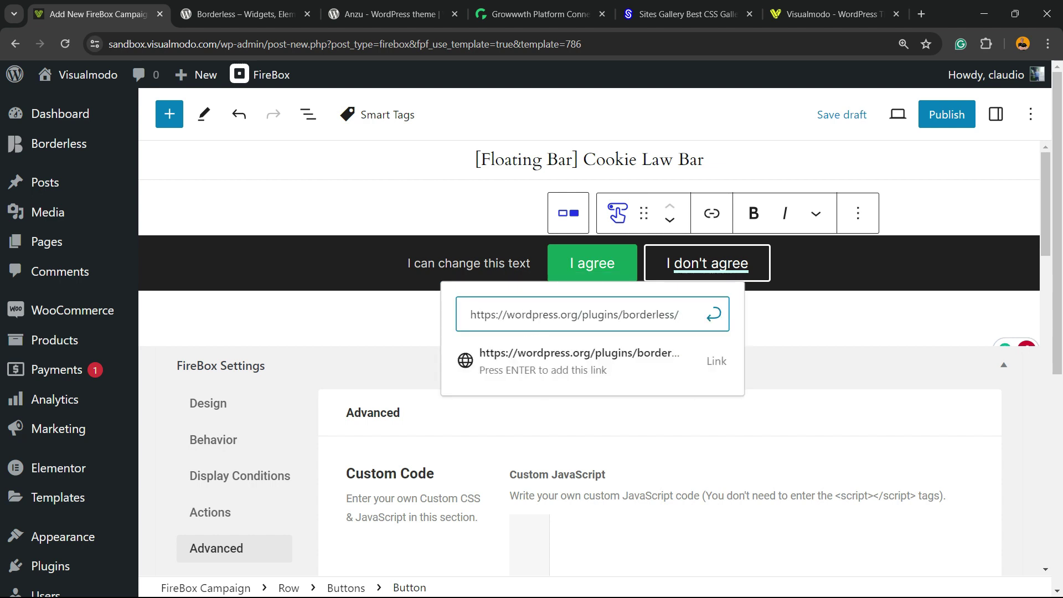
pyautogui.press('Return')
# - Replace the "I don't agree" button's link with the Anzu theme page URL, wordpress.org/themes/anzu/, copied from its open browser tab
pyautogui.click(710, 263)
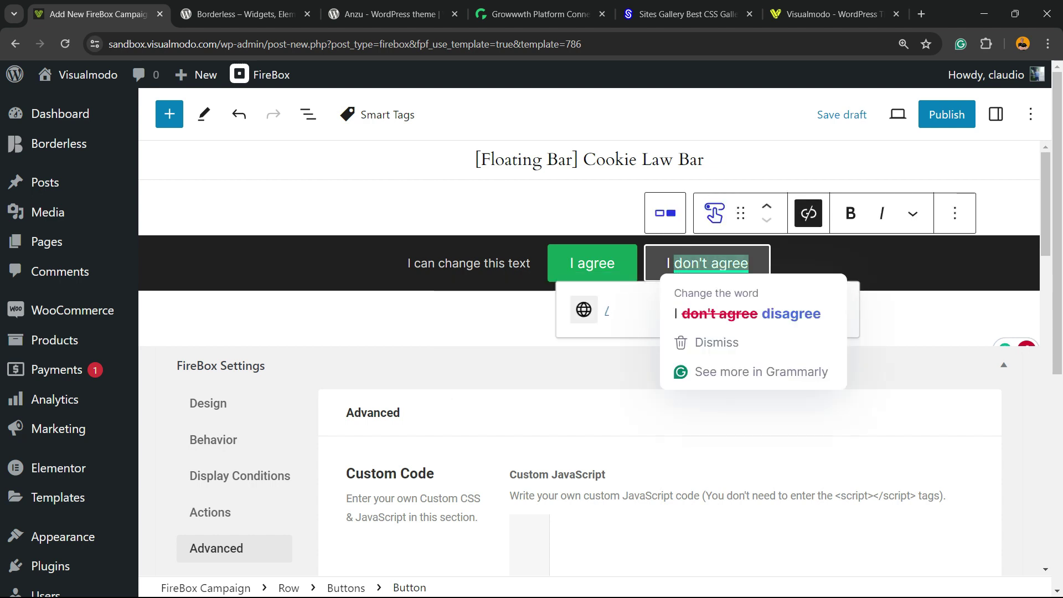
pyautogui.press('Escape')
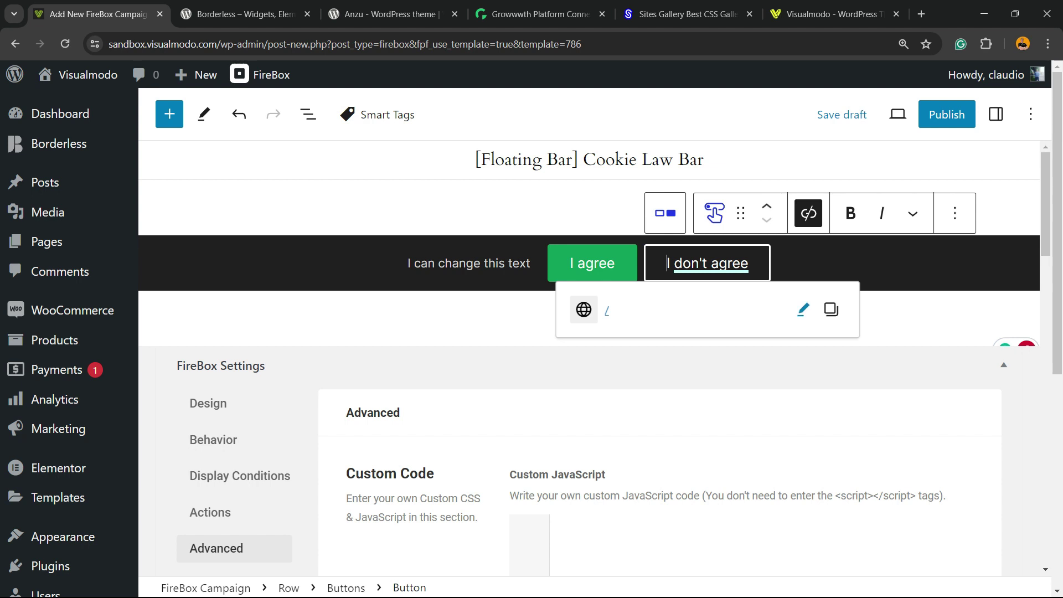
pyautogui.click(804, 310)
pyautogui.click(391, 14)
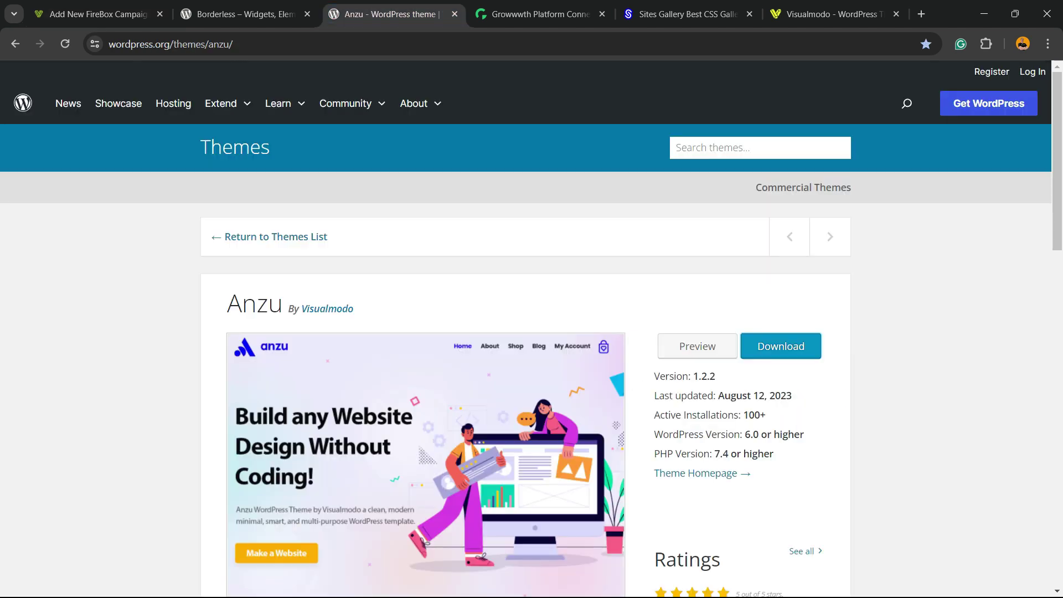
pyautogui.click(332, 44)
pyautogui.hotkey('ctrl', 'c')
pyautogui.click(98, 14)
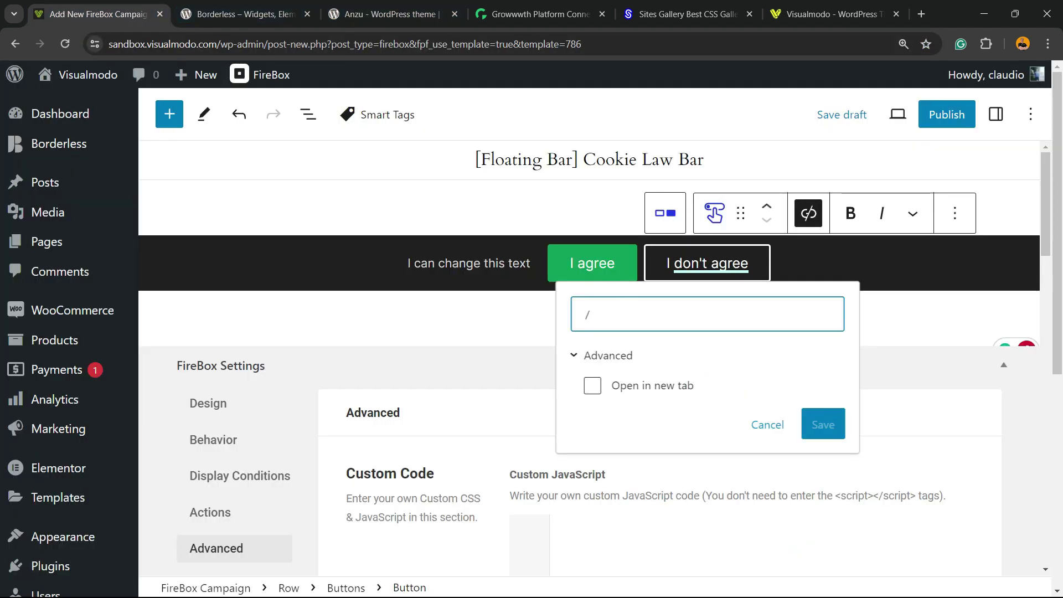
pyautogui.press('BackSpace')
pyautogui.hotkey('ctrl', 'v')
pyautogui.press('Return')
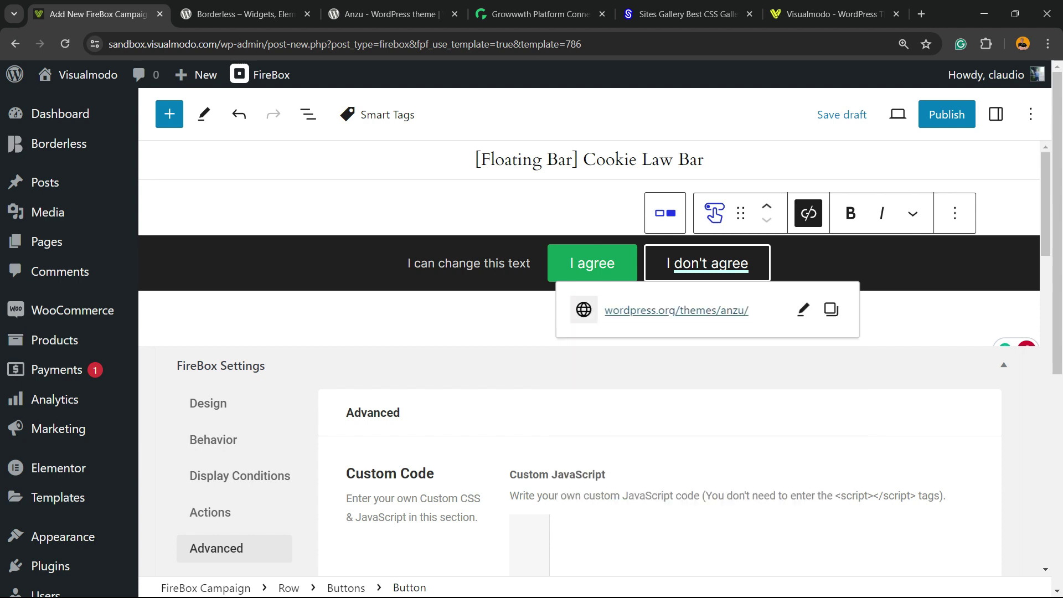
# - Change the green button's label to "Borderless"
pyautogui.tripleClick(607, 263)
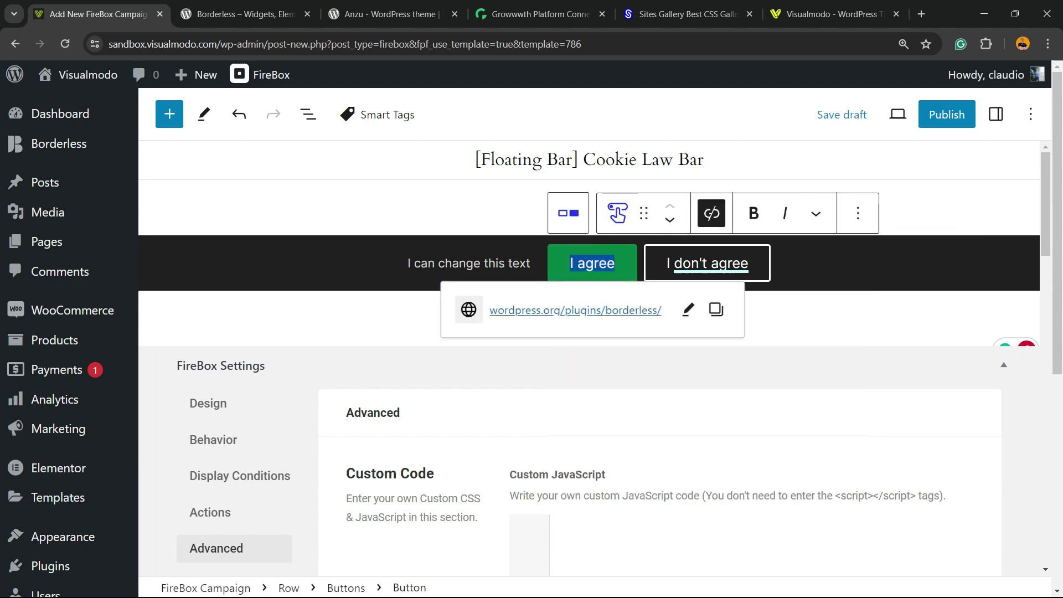
pyautogui.write('Bp')
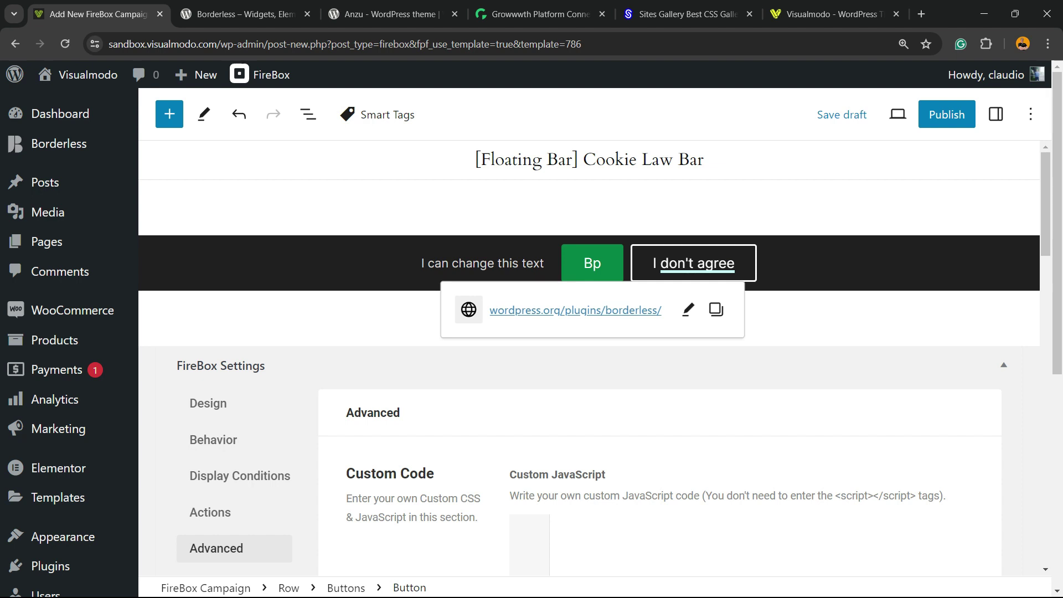
pyautogui.press('BackSpace')
pyautogui.write('orderless')
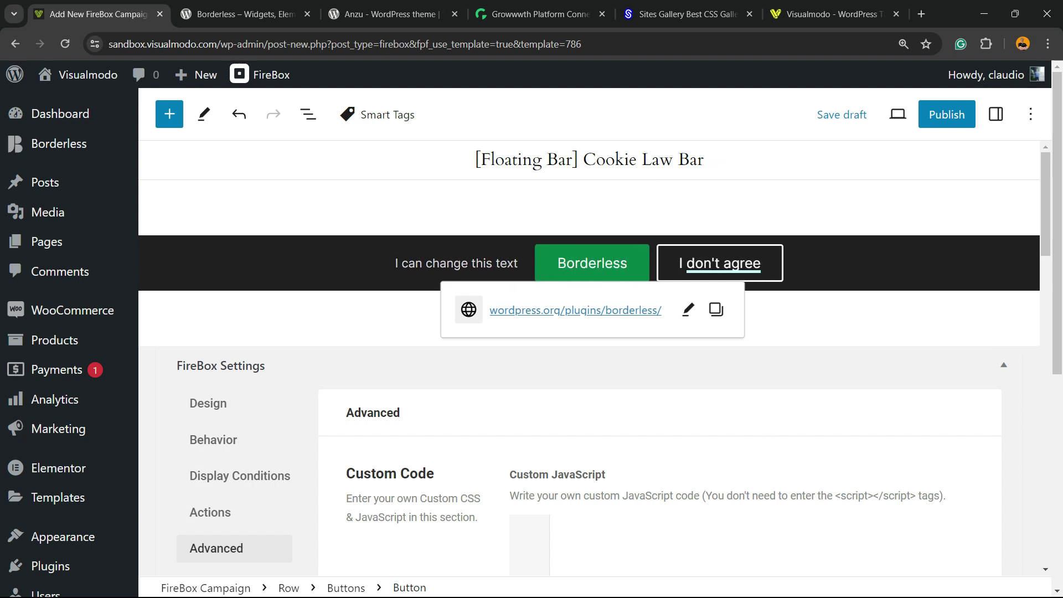
# - Change the outlined button's label to "Anzu Theme"
pyautogui.tripleClick(704, 264)
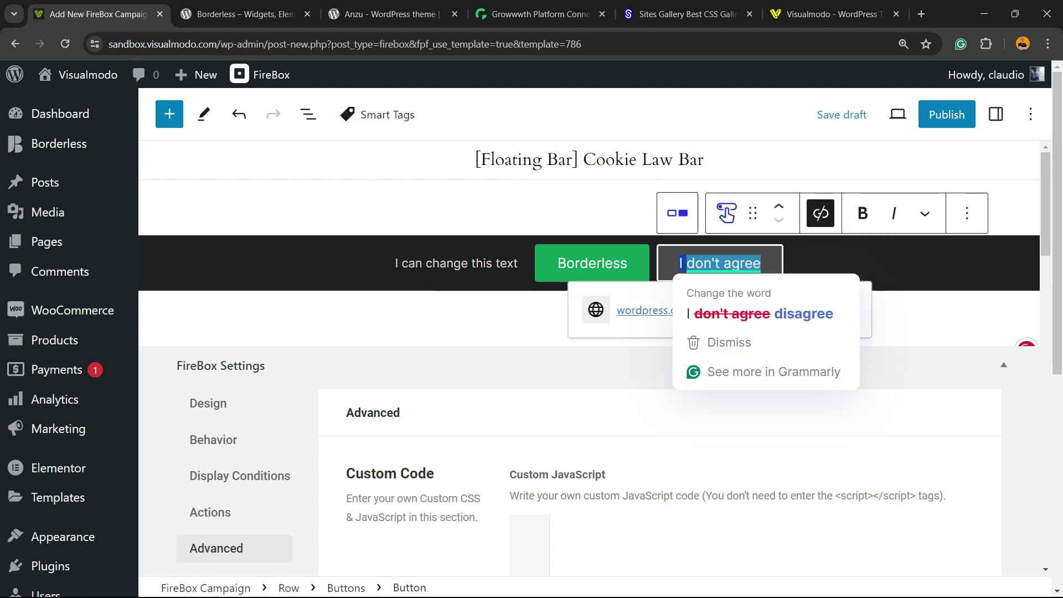
pyautogui.write('Anzu')
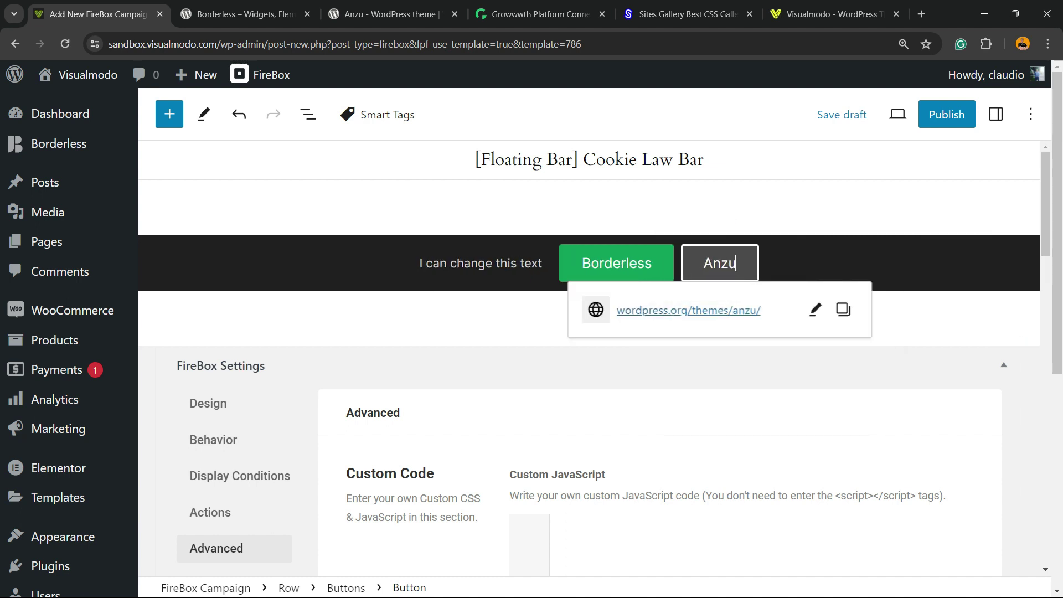
pyautogui.write(' Theme')
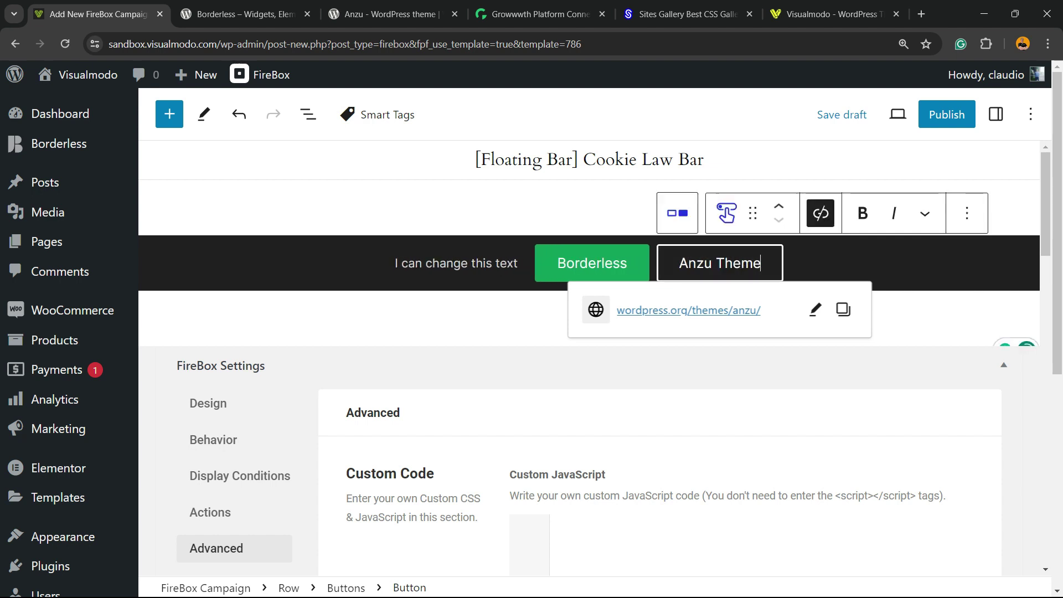
pyautogui.press('Escape')
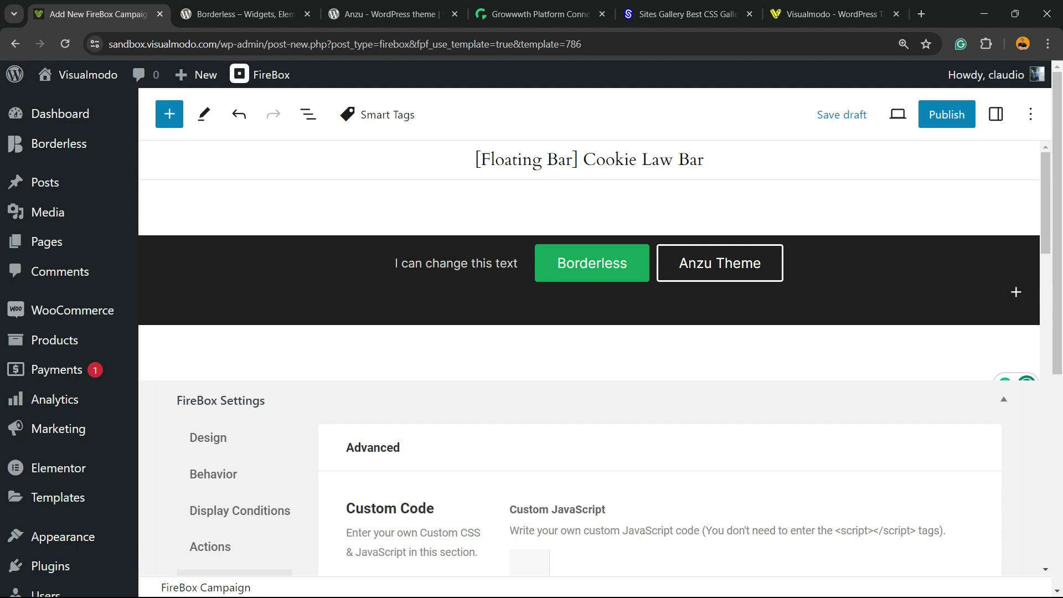
# - Publish the Cookie Law Bar campaign and open the live site in a new browser tab
pyautogui.click(947, 115)
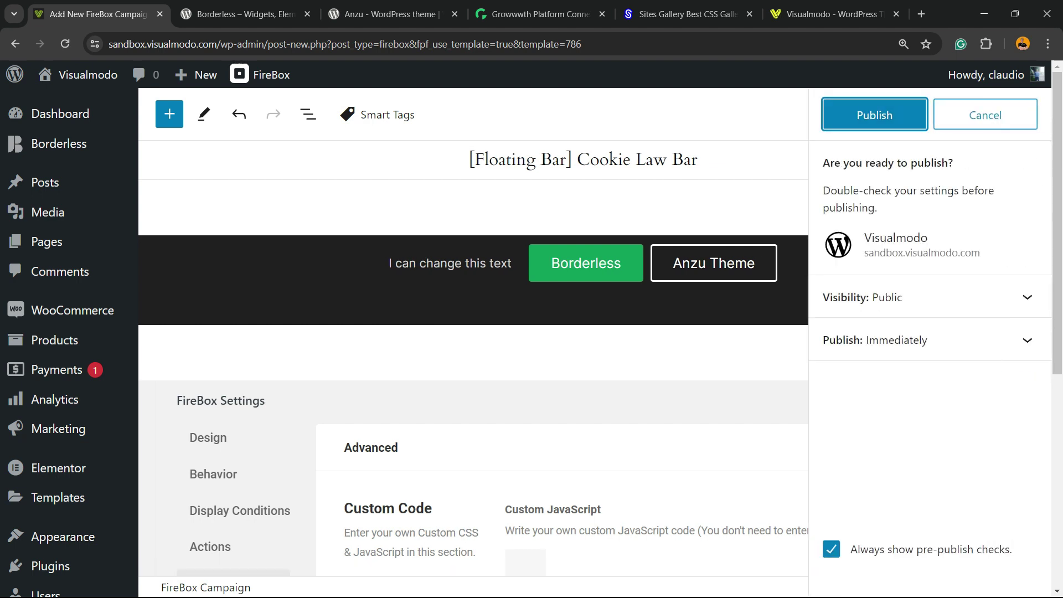
pyautogui.click(873, 115)
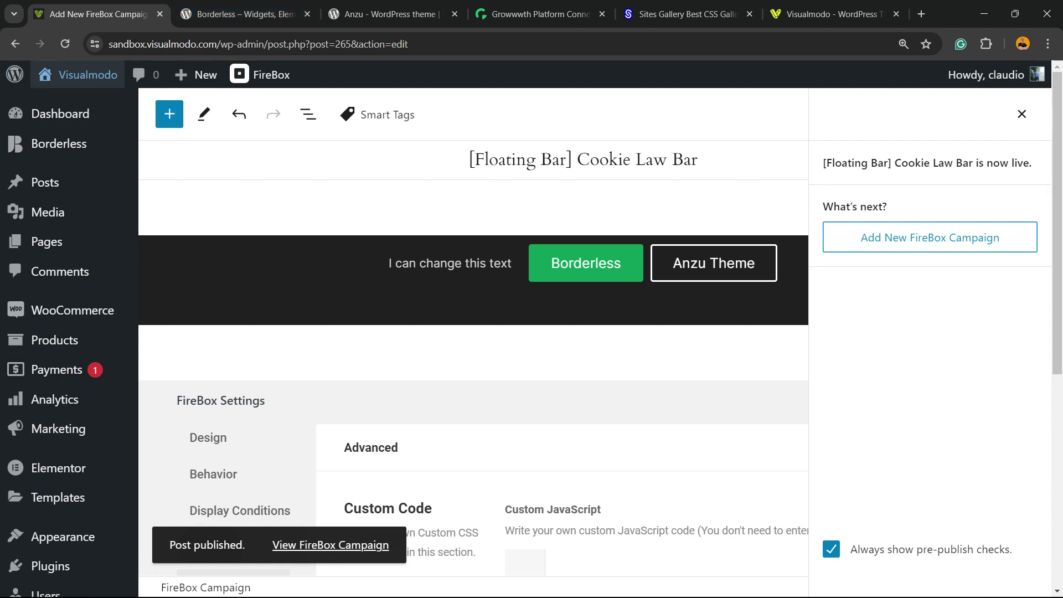
pyautogui.moveTo(83, 74)
pyautogui.rightClick(101, 108)
pyautogui.click(151, 124)
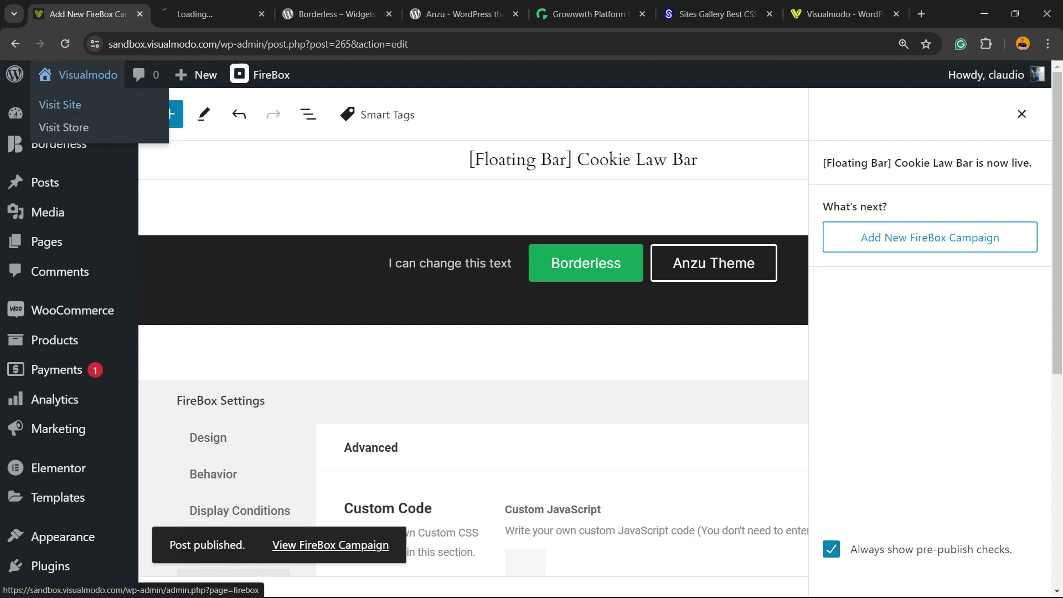
pyautogui.click(210, 13)
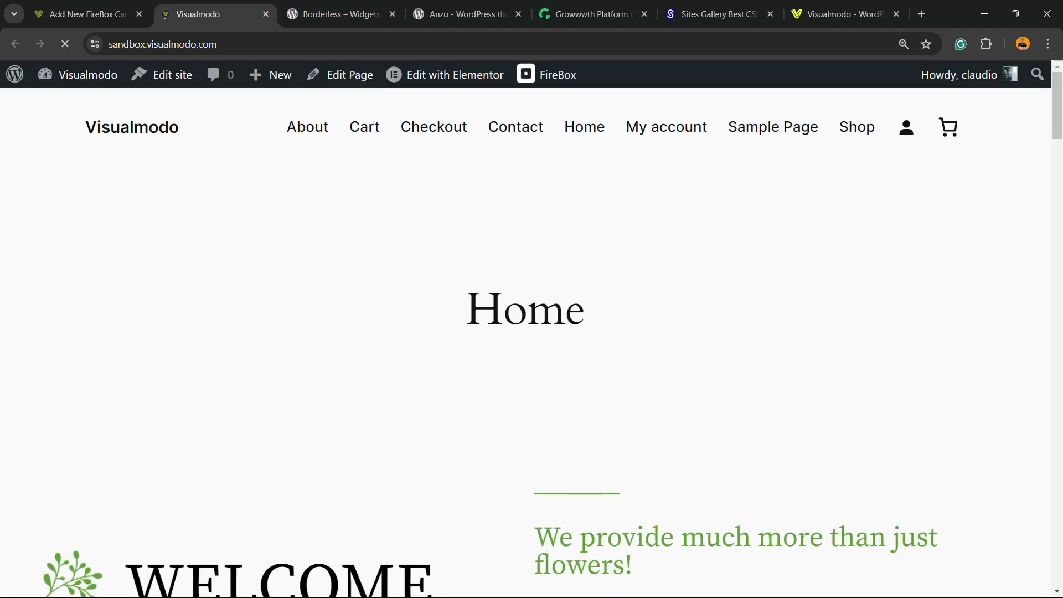
# - Check the published cookie bar on the live homepage, test its Anzu Theme button and return to the homepage
pyautogui.scroll(-15, 525, 316)
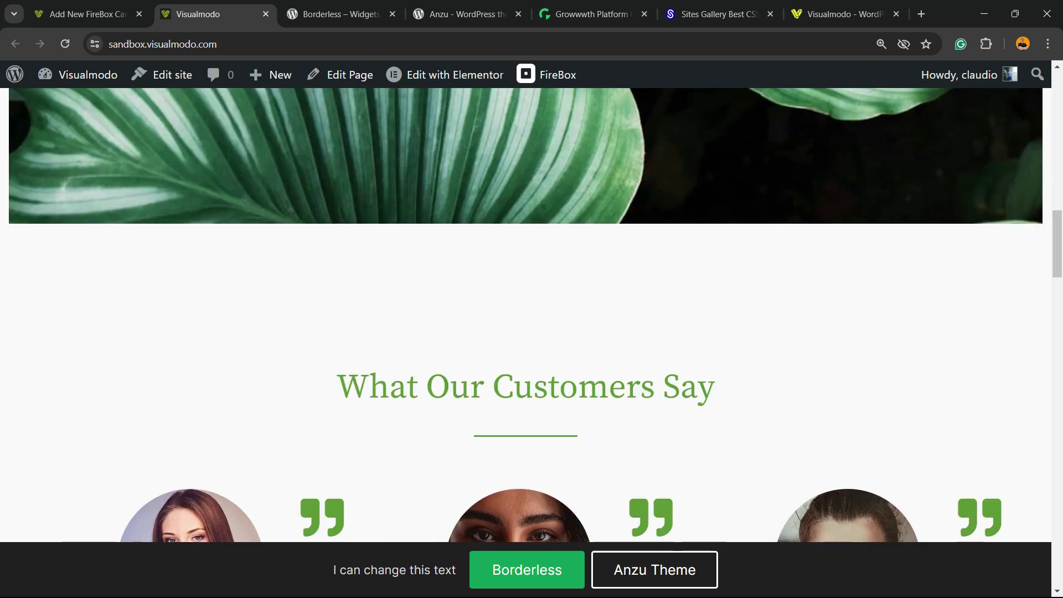
pyautogui.scroll(-10, 525, 316)
pyautogui.scroll(8, 526, 315)
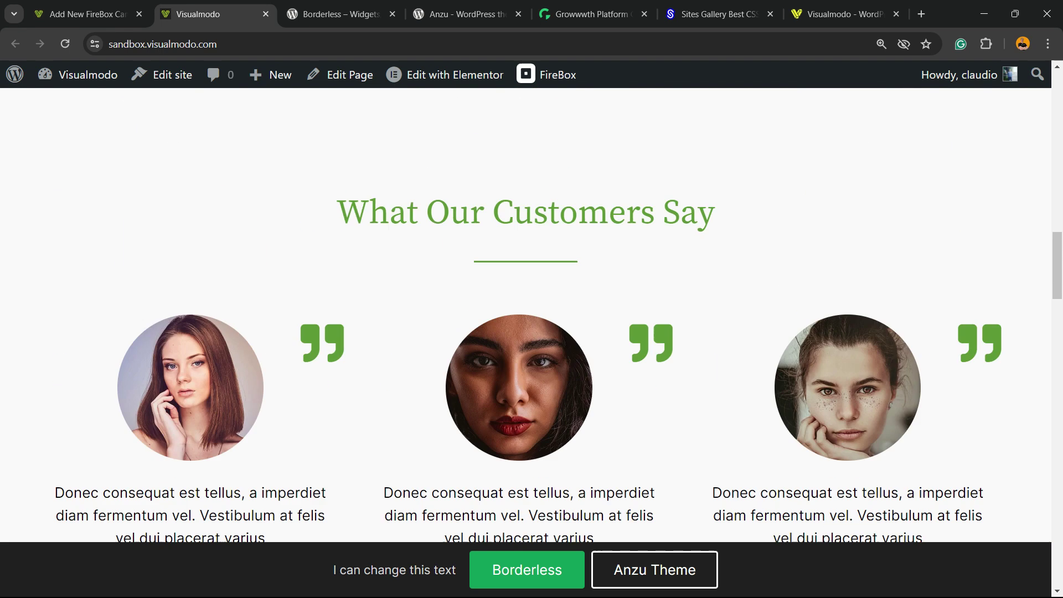
pyautogui.tripleClick(387, 569)
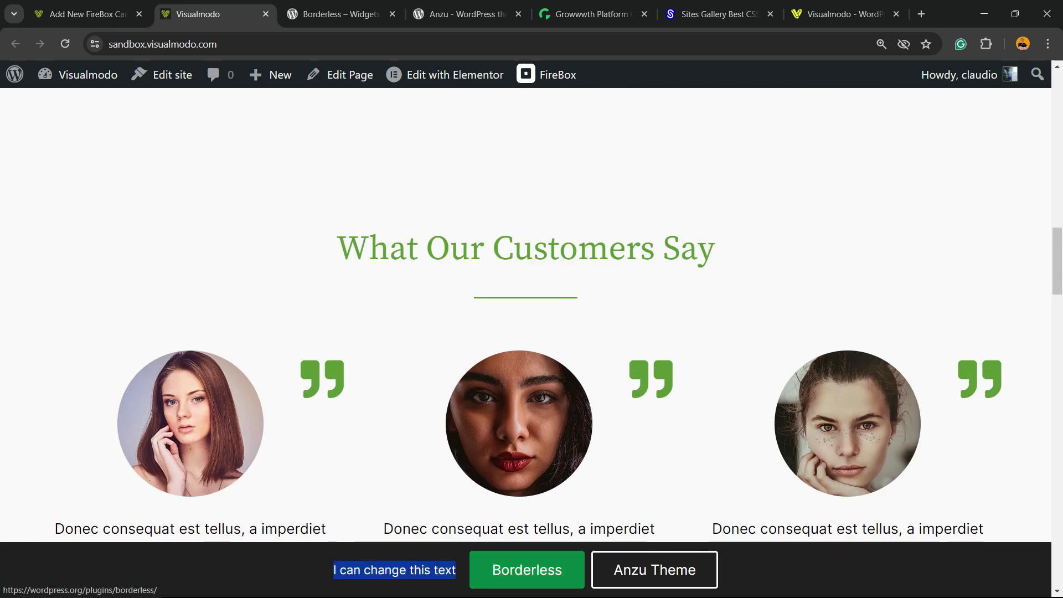
pyautogui.click(654, 569)
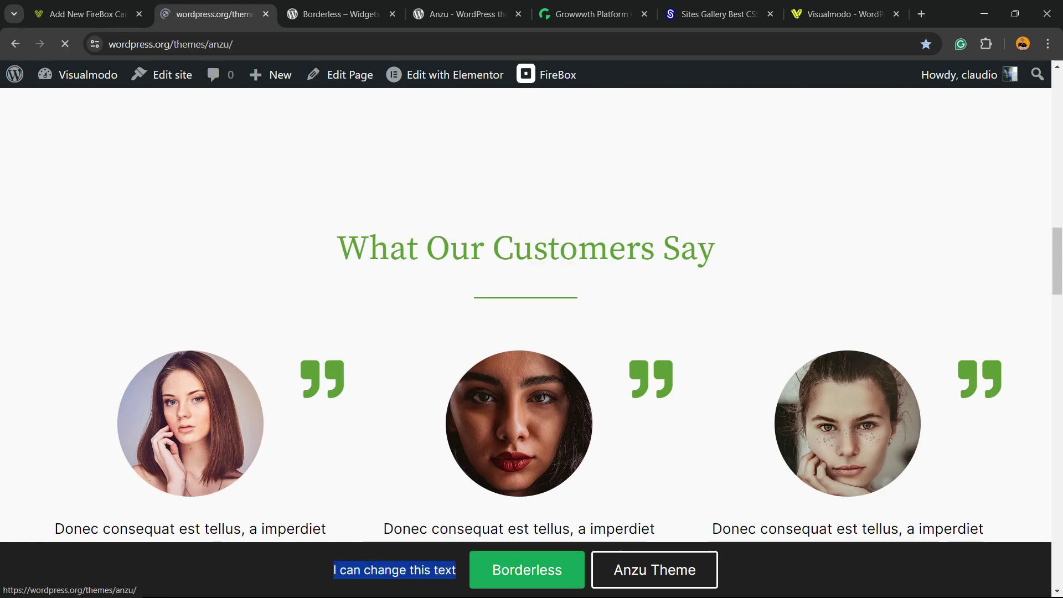
pyautogui.hotkey('alt', 'Left')
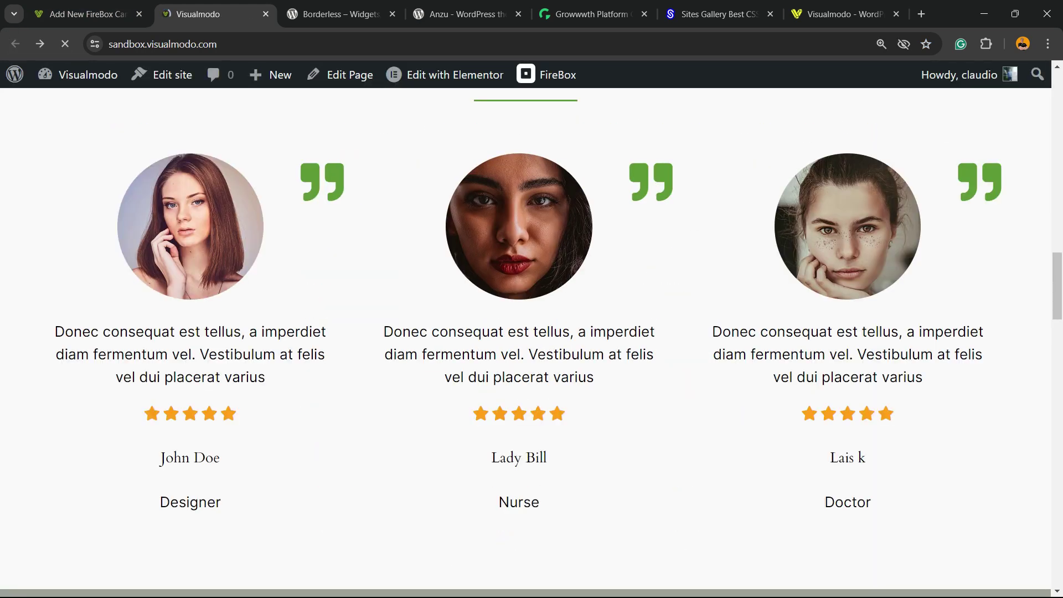
pyautogui.scroll(15, 525, 327)
# - Return to the campaign editor and examine the Design settings for popup size and font size, including the tablet and desktop views
pyautogui.click(83, 14)
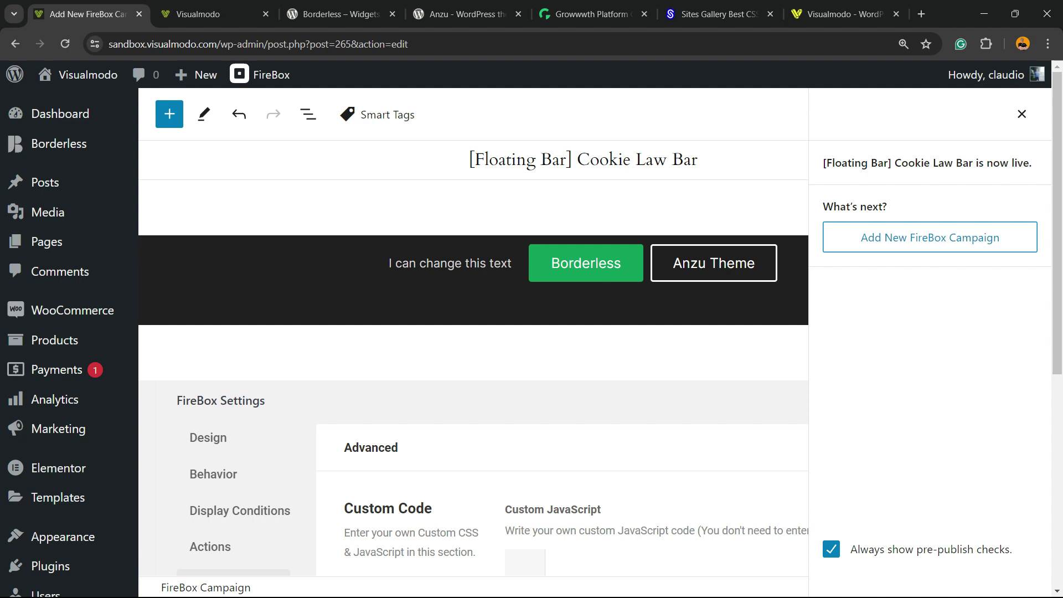
pyautogui.scroll(-2, 473, 358)
pyautogui.click(208, 299)
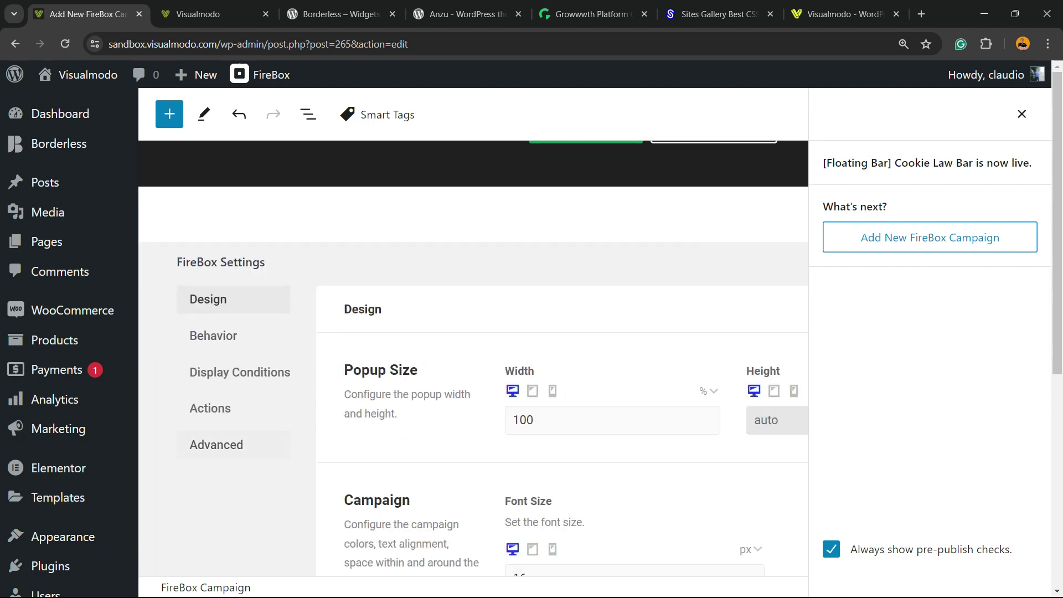
pyautogui.scroll(4, 473, 357)
pyautogui.scroll(-2, 69, 344)
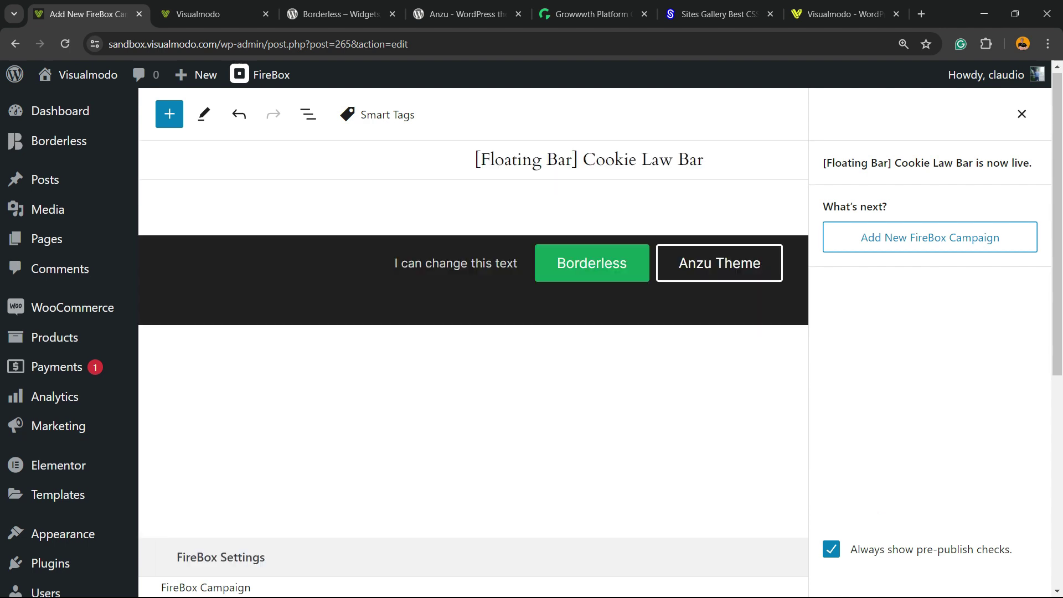
pyautogui.scroll(-3, 781, 270)
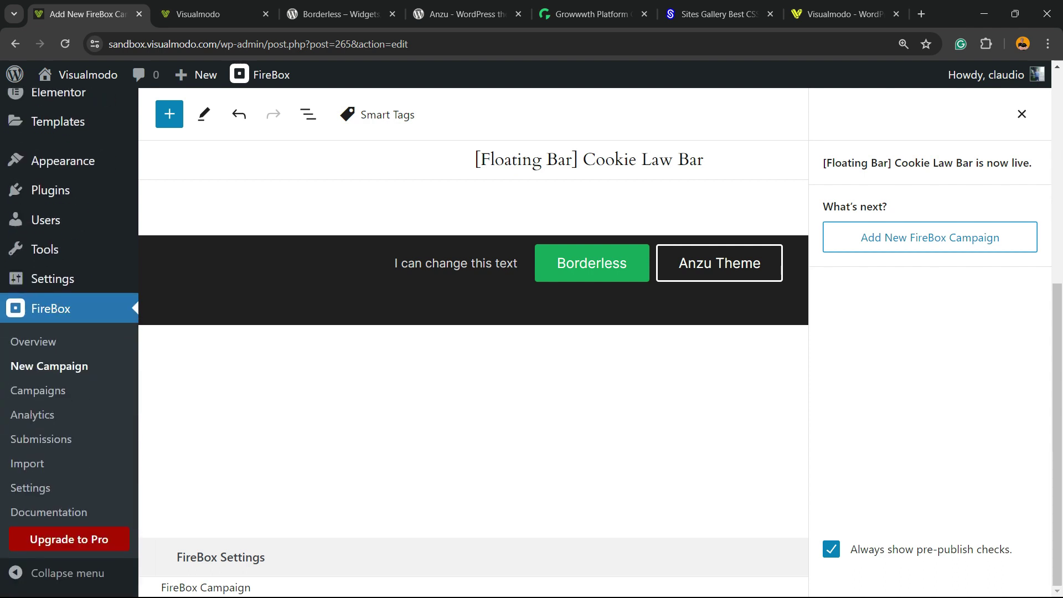
pyautogui.scroll(-2, 781, 269)
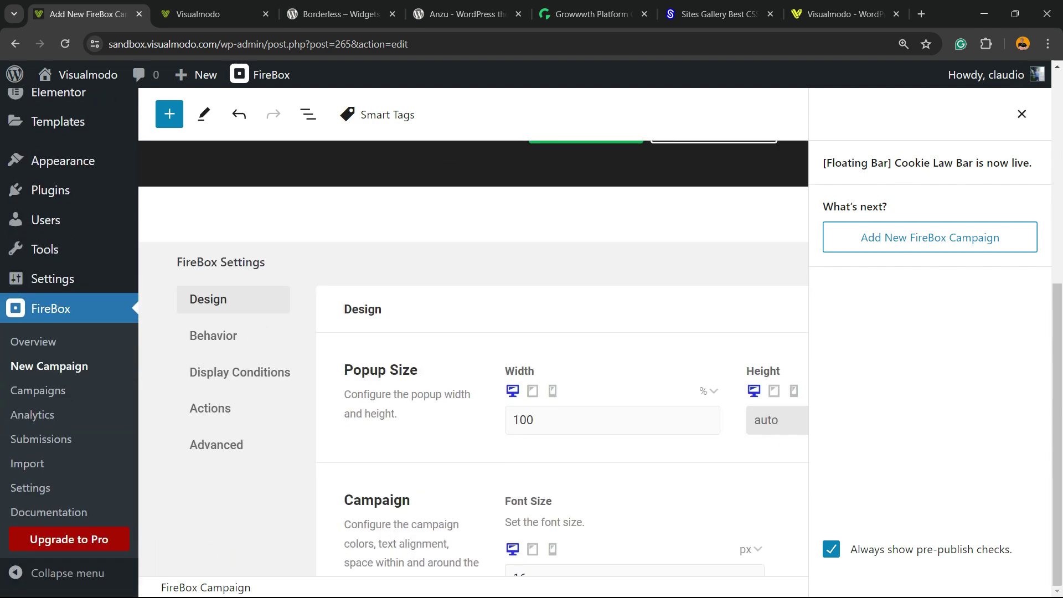
pyautogui.scroll(-3, 473, 360)
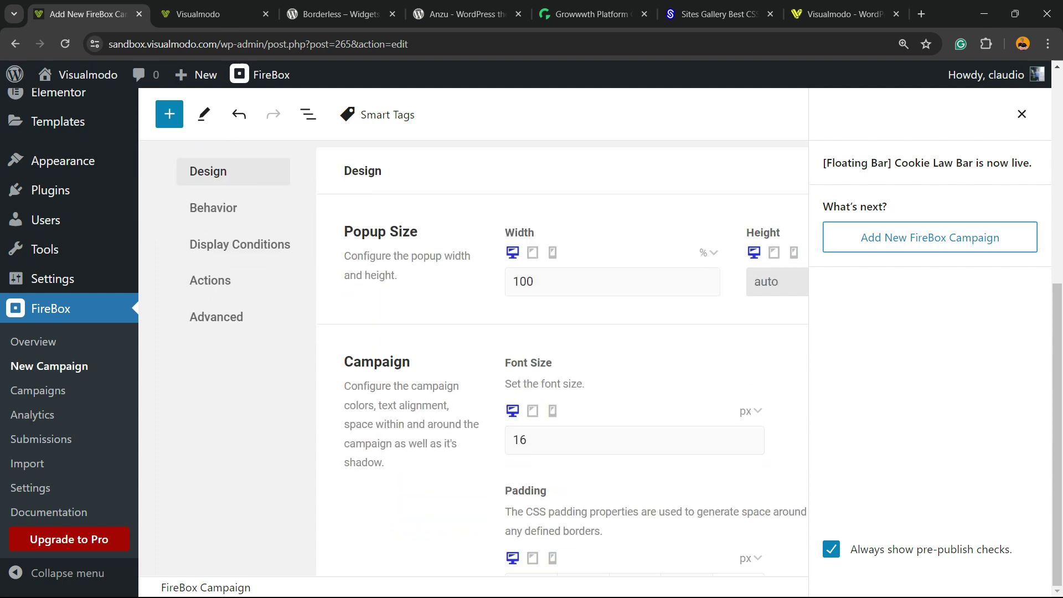
pyautogui.scroll(-3, 562, 360)
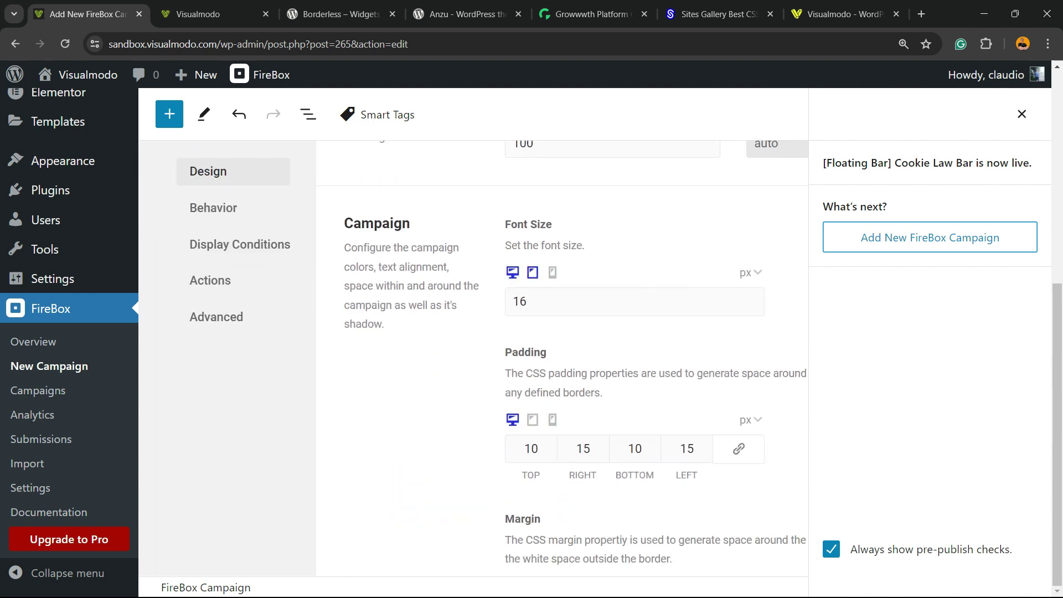
pyautogui.click(532, 272)
pyautogui.click(512, 272)
# - Examine the campaign's padding, margin, text and background color settings and the available Align Content options
pyautogui.scroll(-3, 562, 360)
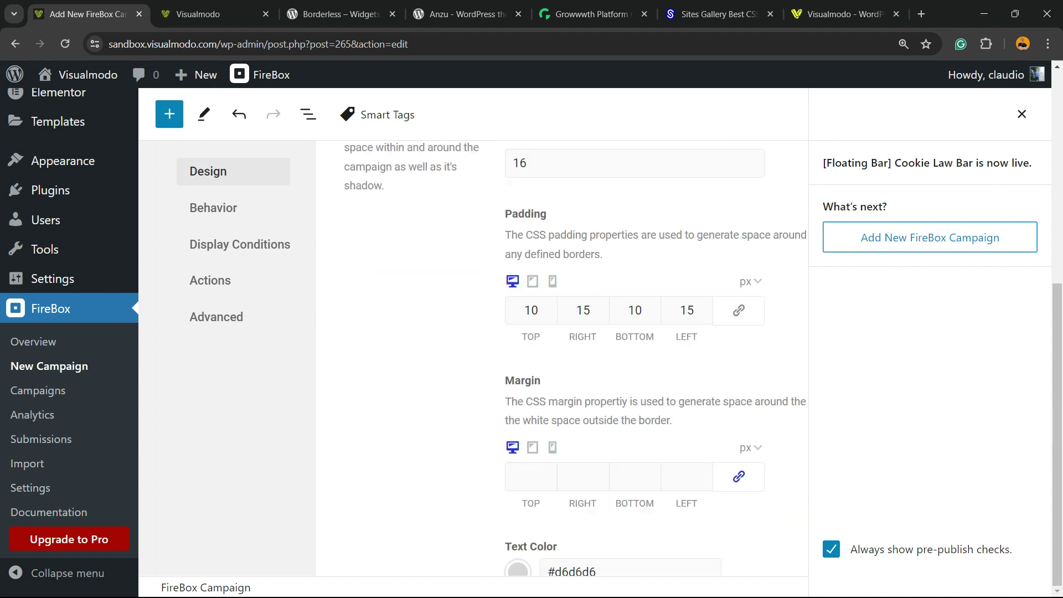
pyautogui.scroll(-3, 562, 359)
pyautogui.scroll(-3, 562, 360)
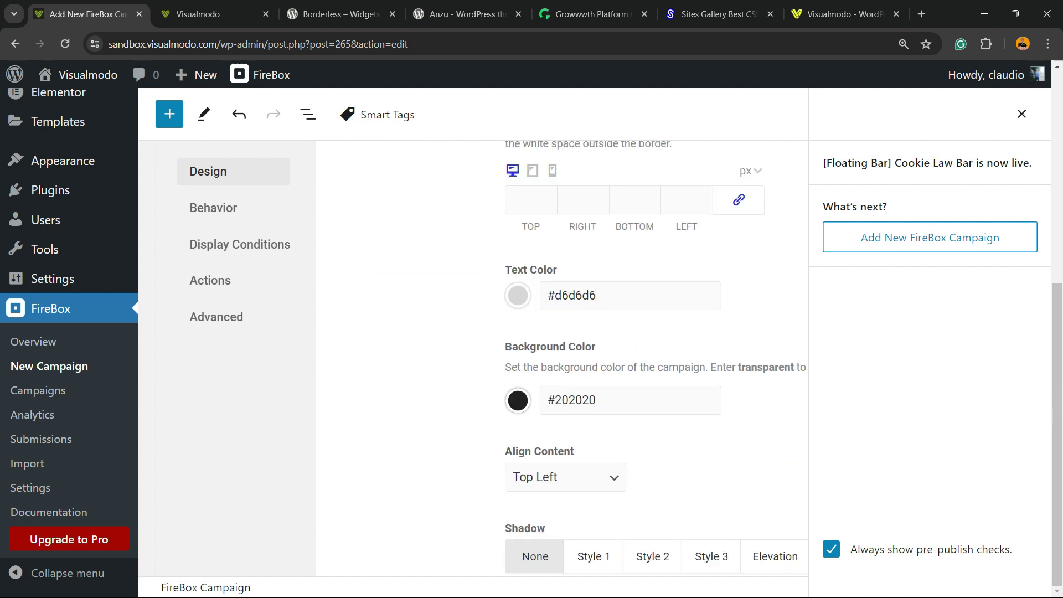
pyautogui.scroll(-3, 562, 359)
pyautogui.click(565, 338)
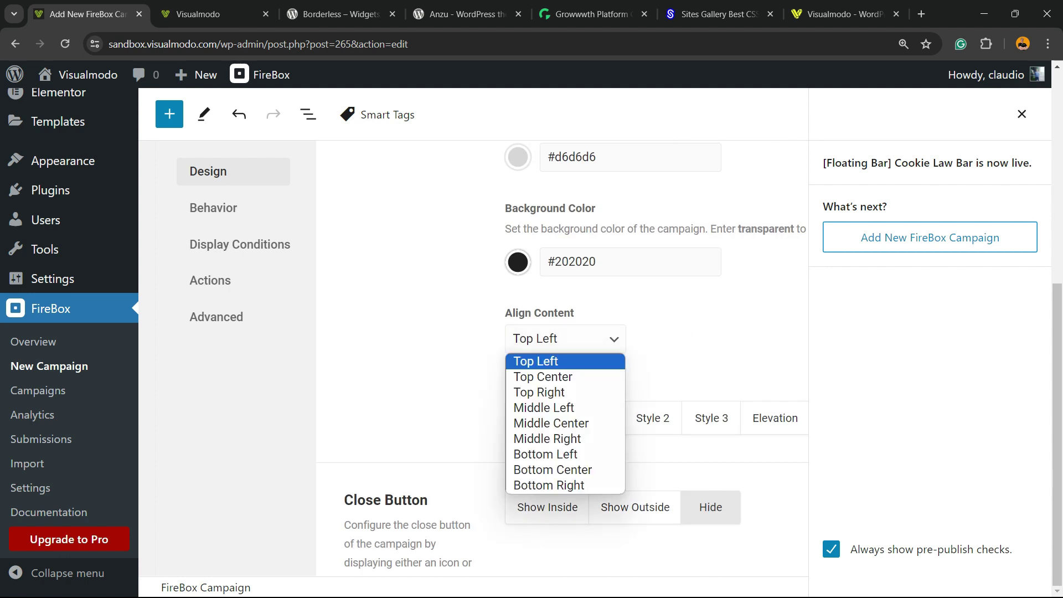
pyautogui.click(564, 338)
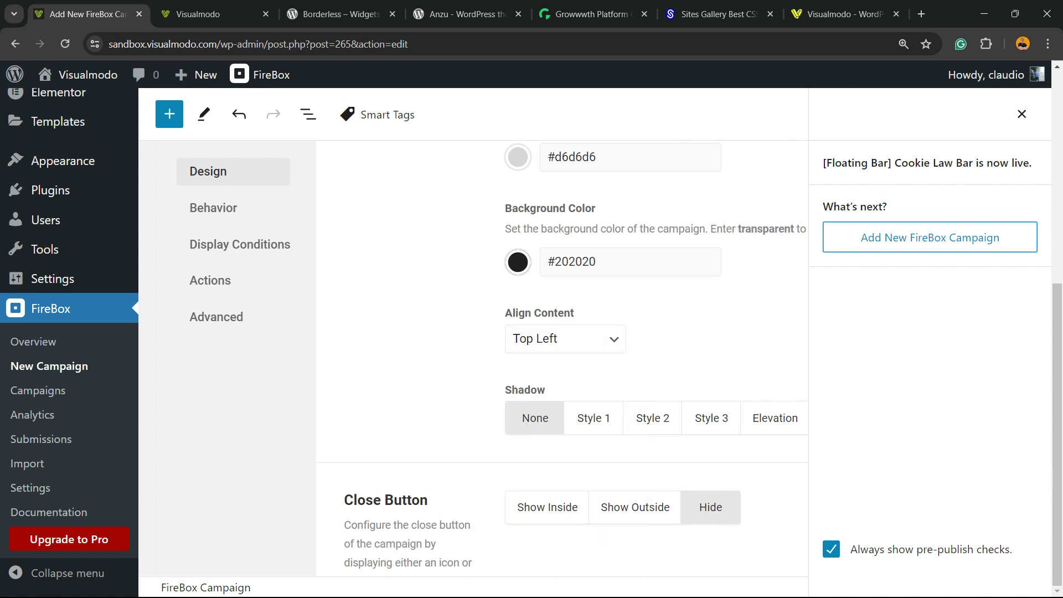
# - Examine the campaign's Shadow, Close Button, Animations, Border and Overlay design settings
pyautogui.scroll(-3, 562, 360)
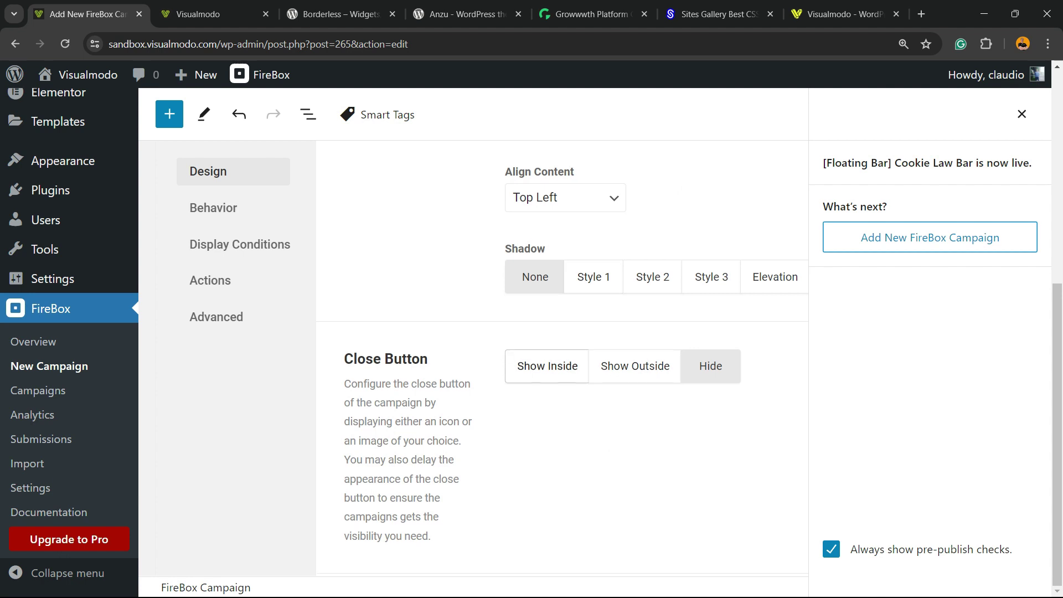
pyautogui.scroll(-5, 562, 357)
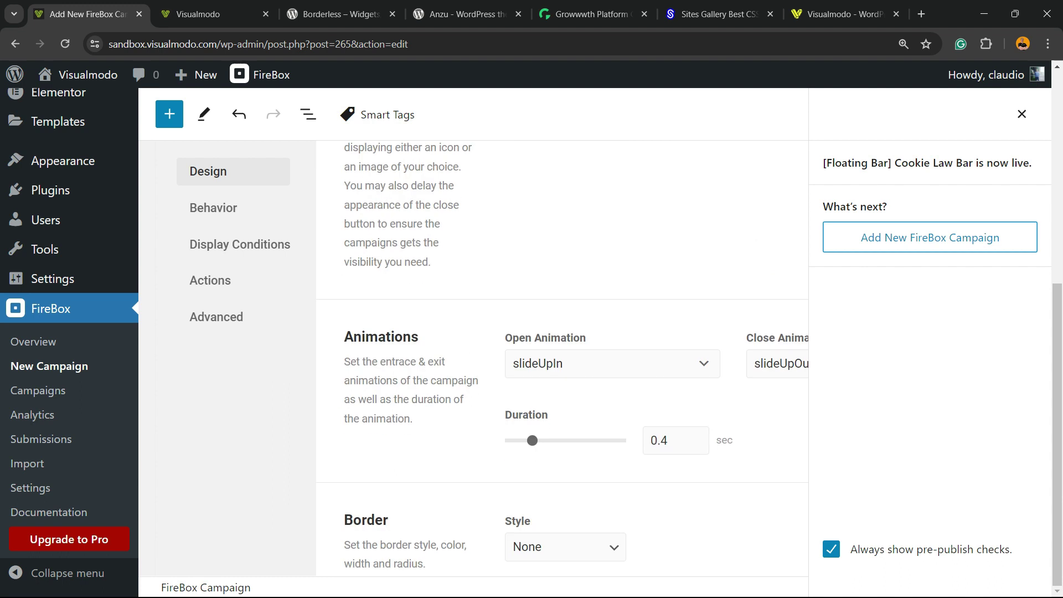
pyautogui.scroll(-3, 562, 357)
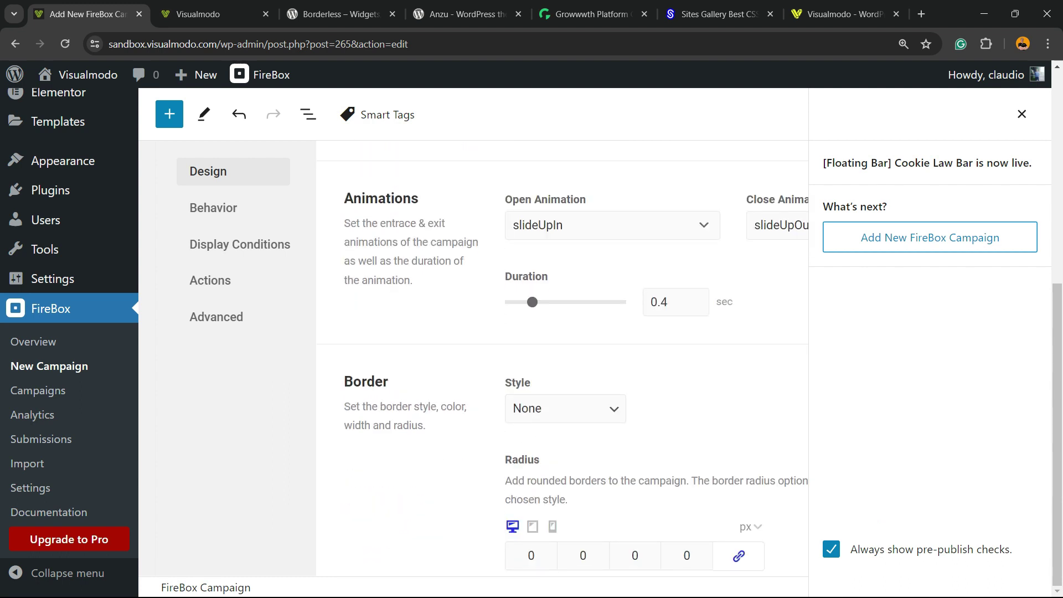
pyautogui.scroll(-7, 562, 357)
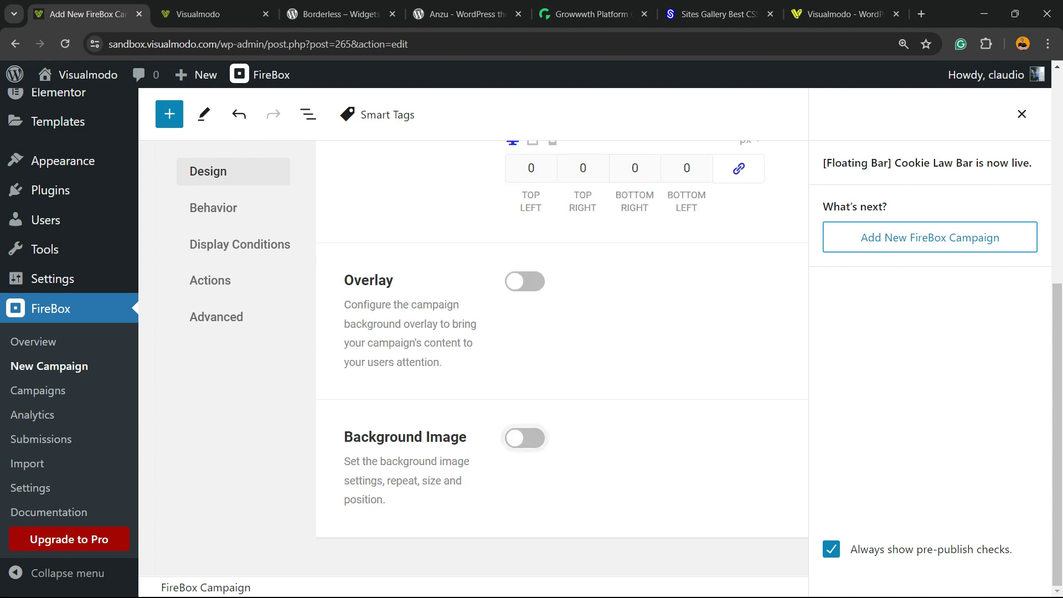
# - Turn on Background Image to view its upload and repeat settings, and turn it off again
pyautogui.click(524, 438)
pyautogui.scroll(-3, 561, 358)
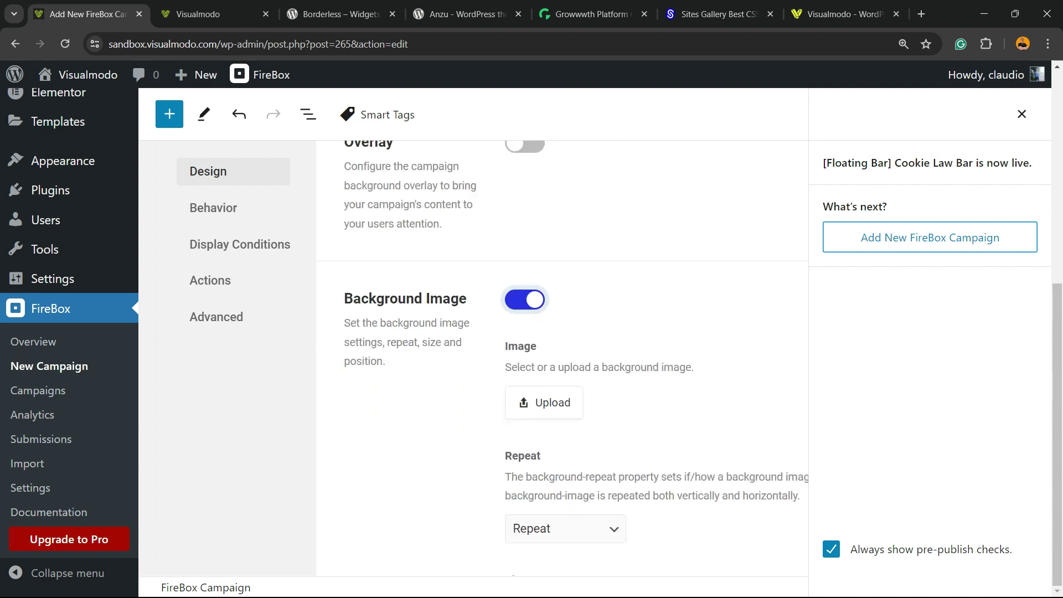
pyautogui.click(524, 298)
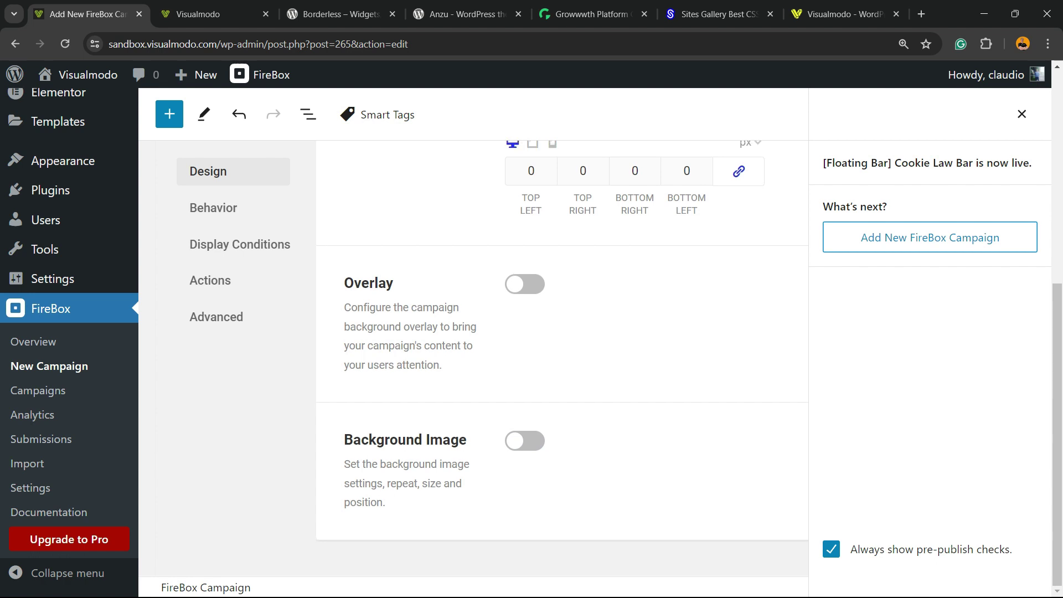
# - Open the campaign's Behavior settings and examine the position and trigger point options
pyautogui.scroll(7, 562, 357)
pyautogui.click(213, 208)
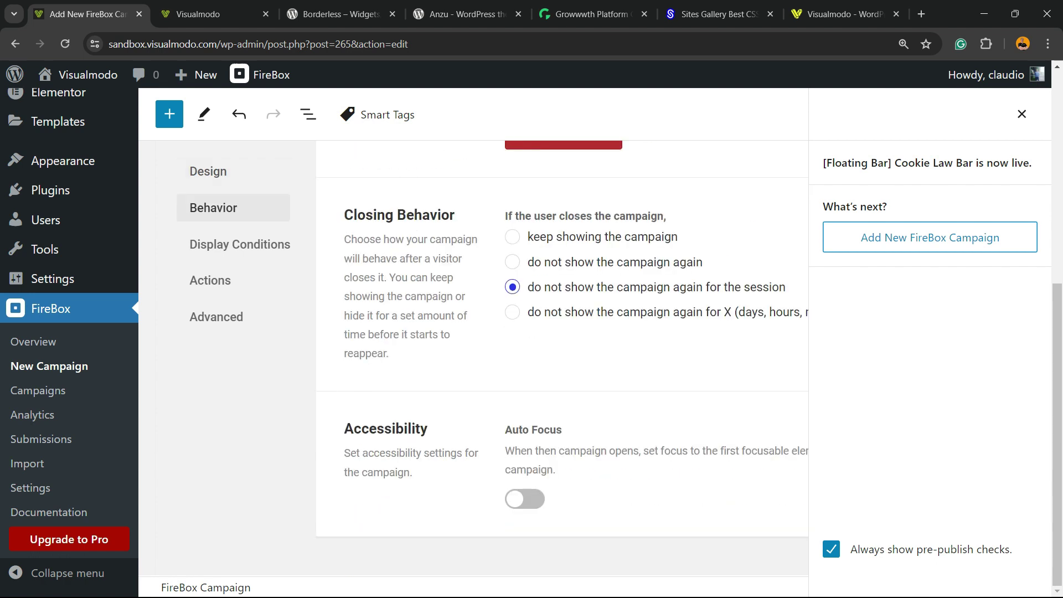
pyautogui.scroll(5, 512, 312)
pyautogui.scroll(15, 562, 358)
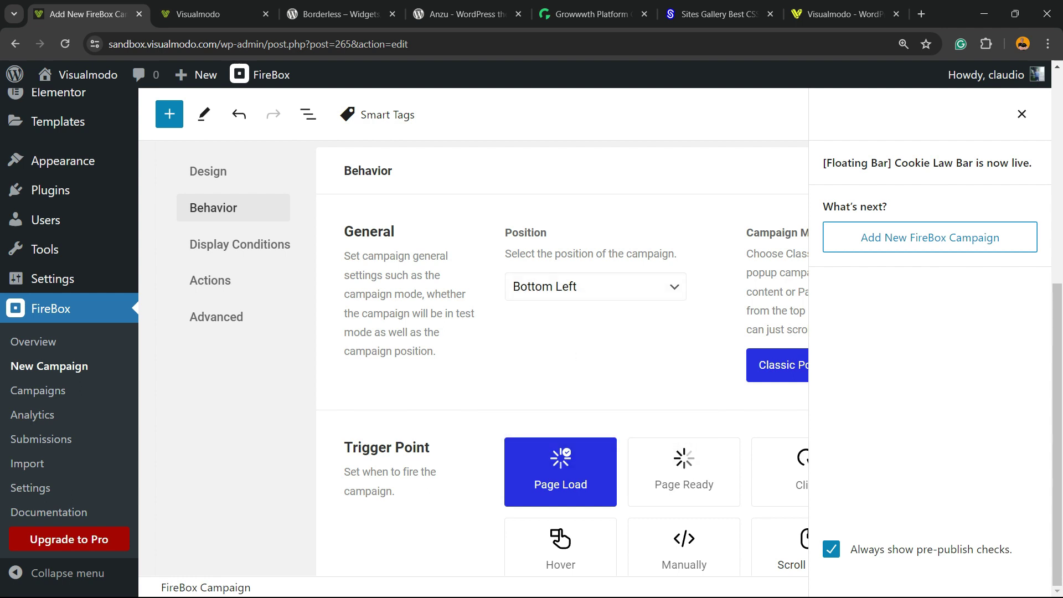
pyautogui.scroll(-2, 562, 358)
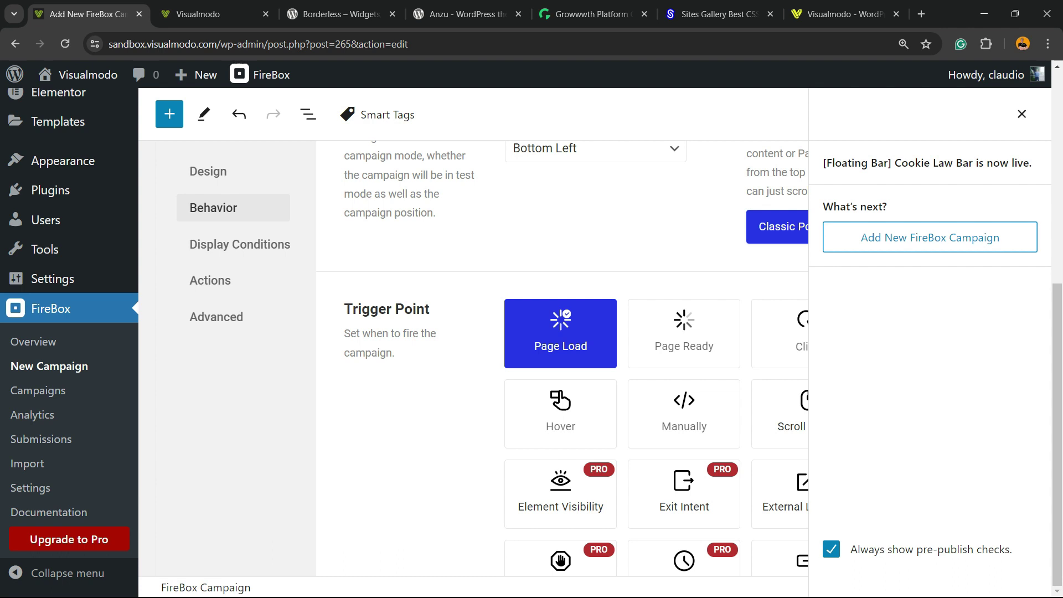
pyautogui.scroll(-2, 561, 357)
pyautogui.scroll(2, 69, 343)
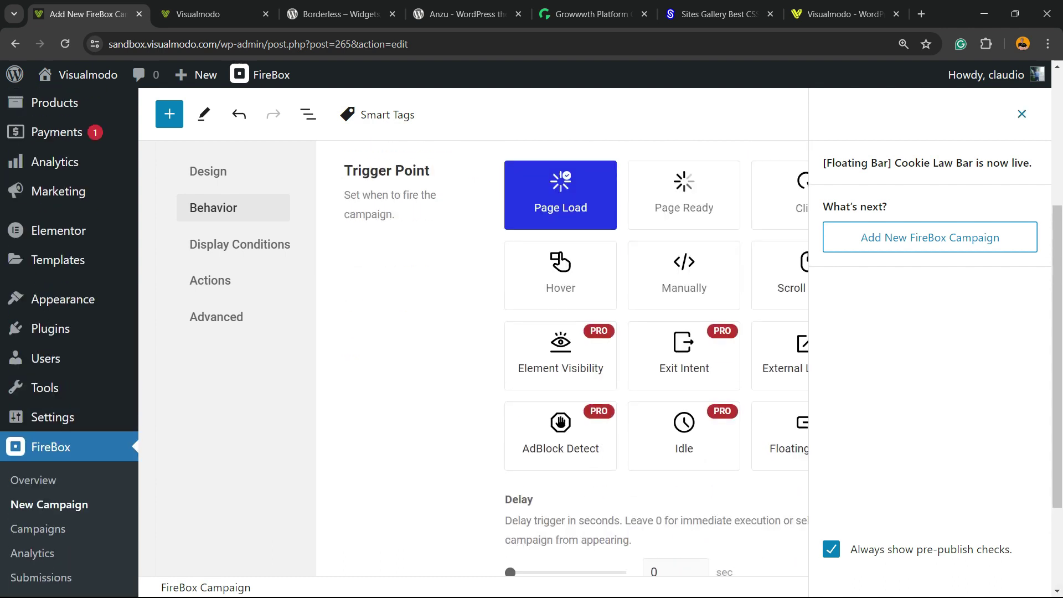
# - Dismiss the post-publish panel and examine the Delay, Opening Behavior and Closing Behavior settings
pyautogui.click(1021, 114)
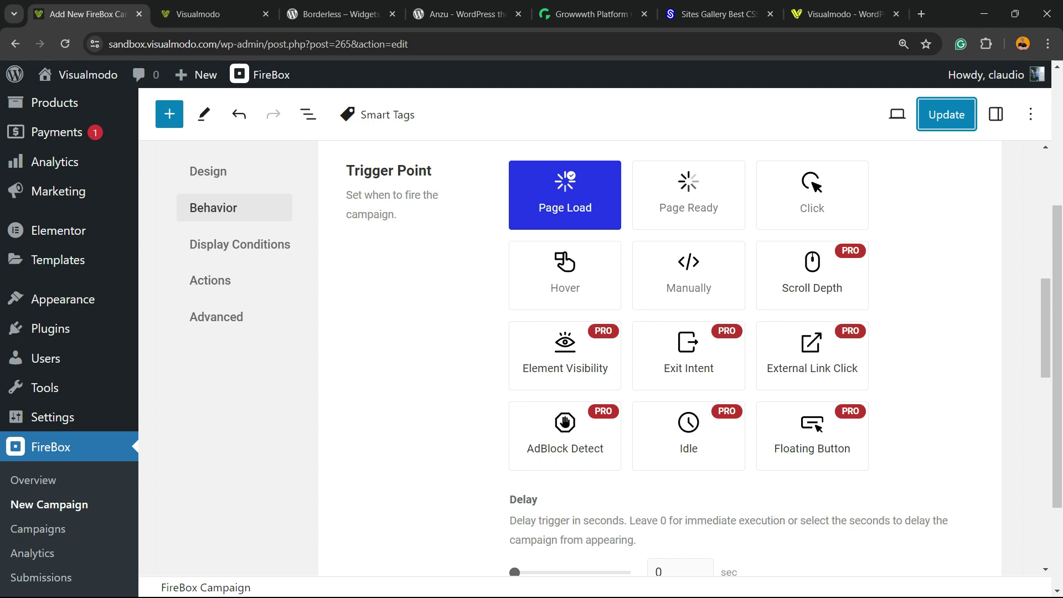
pyautogui.scroll(-5, 698, 360)
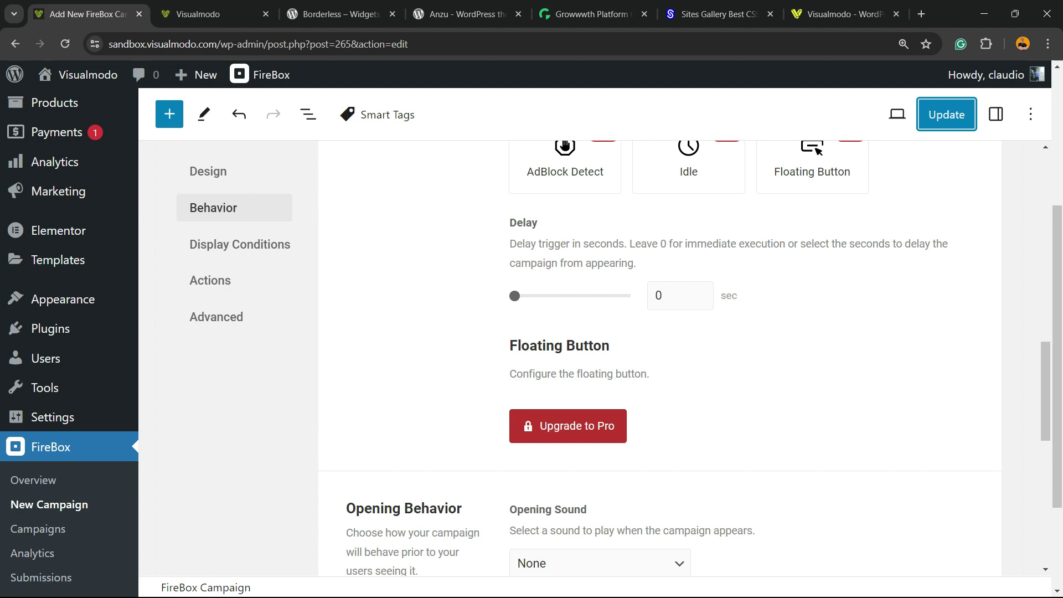
pyautogui.scroll(-11, 685, 357)
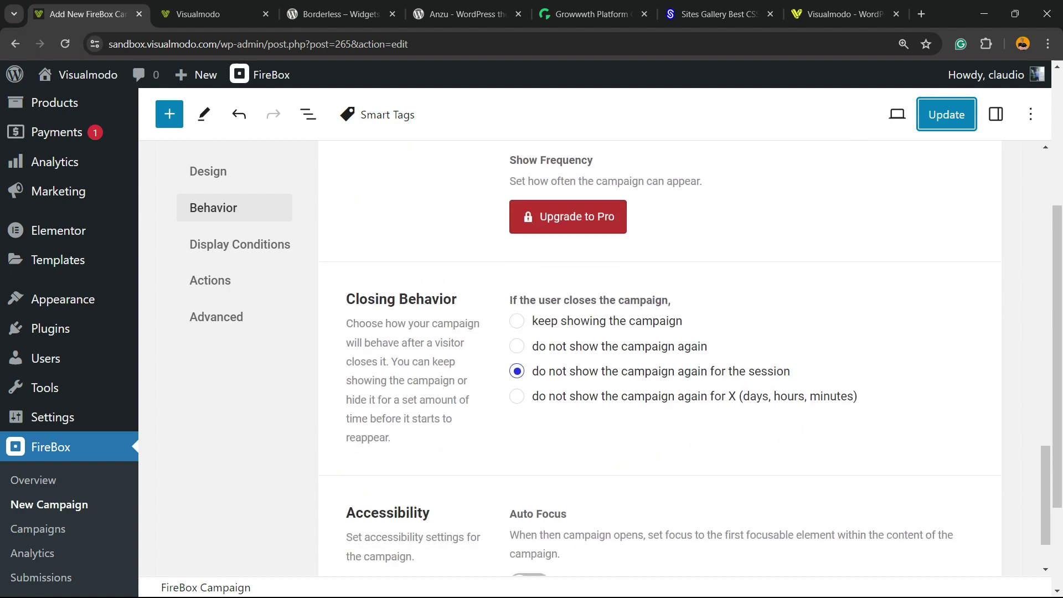
pyautogui.moveTo(457, 216); pyautogui.dragTo(345, 216)
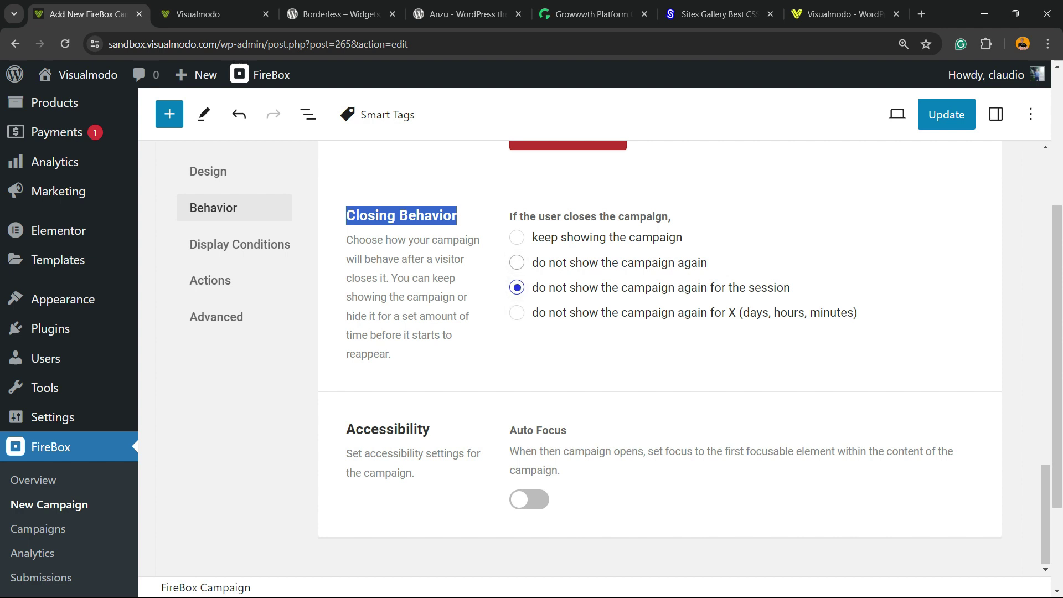
# - Turn the Accessibility Auto Focus option on and back off
pyautogui.scroll(-3, 516, 271)
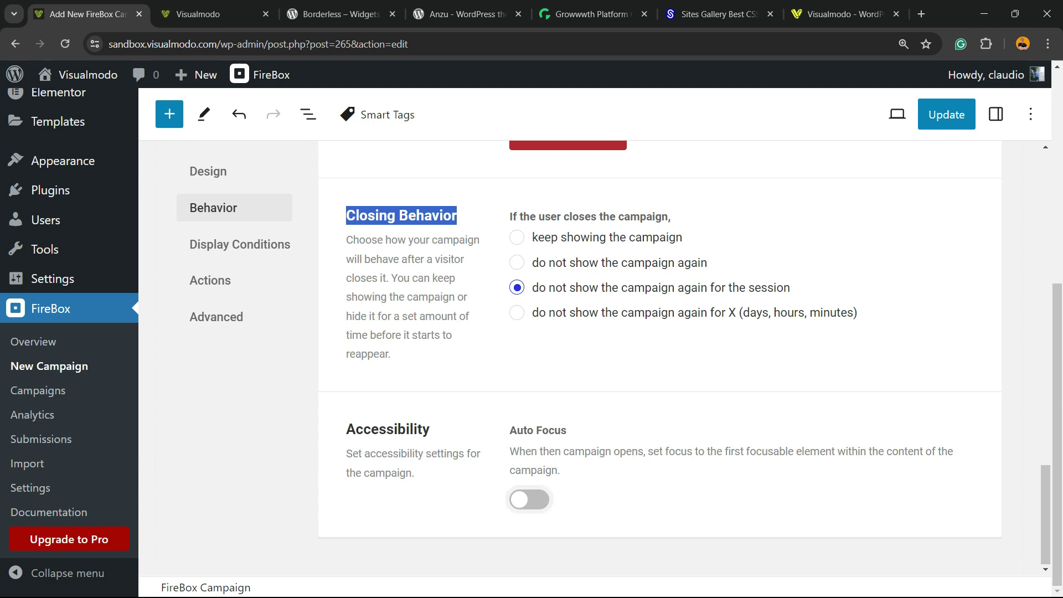
pyautogui.click(529, 499)
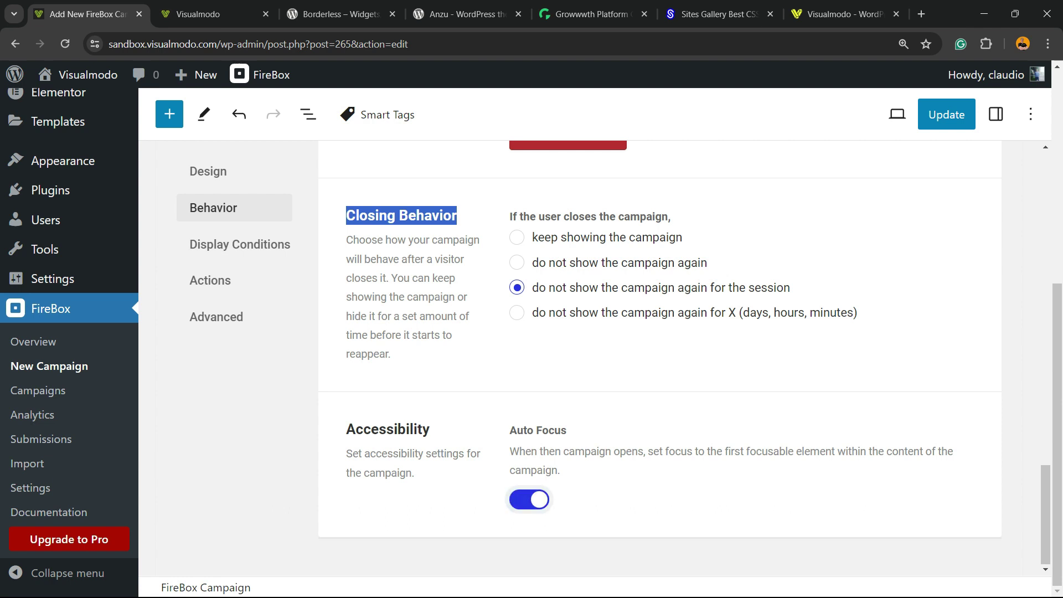
pyautogui.click(529, 500)
# - Try the Mirror Campaign display condition and switch to Set conditions, keeping the match rule at all
pyautogui.click(240, 244)
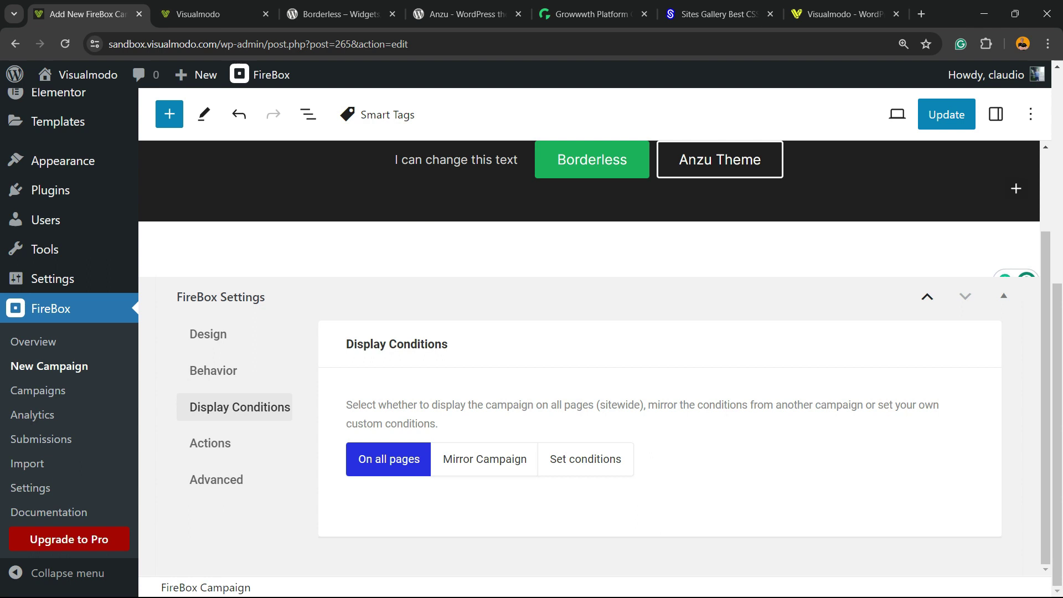
pyautogui.click(484, 459)
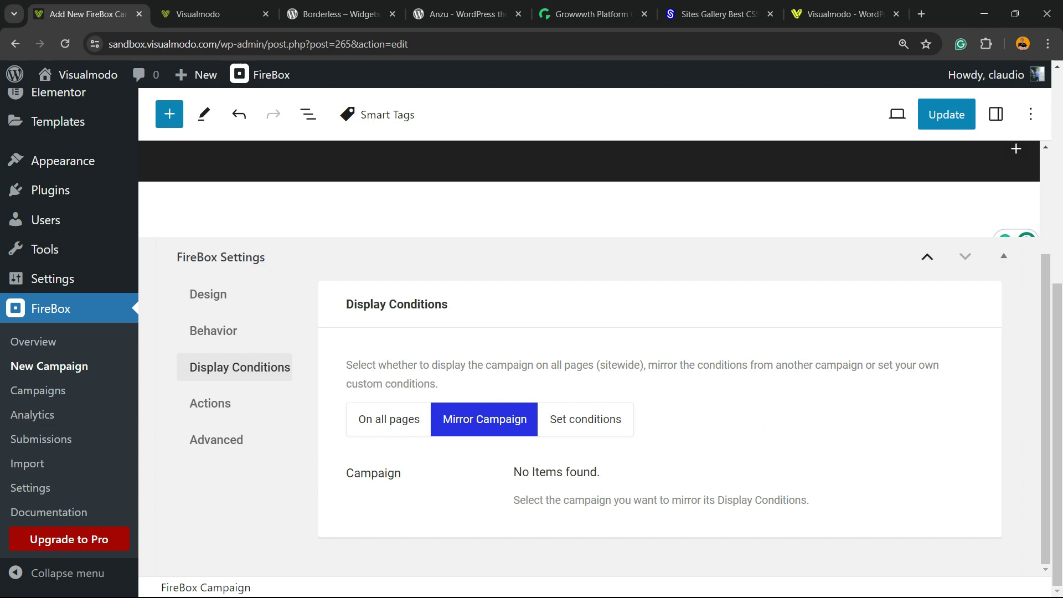
pyautogui.click(585, 419)
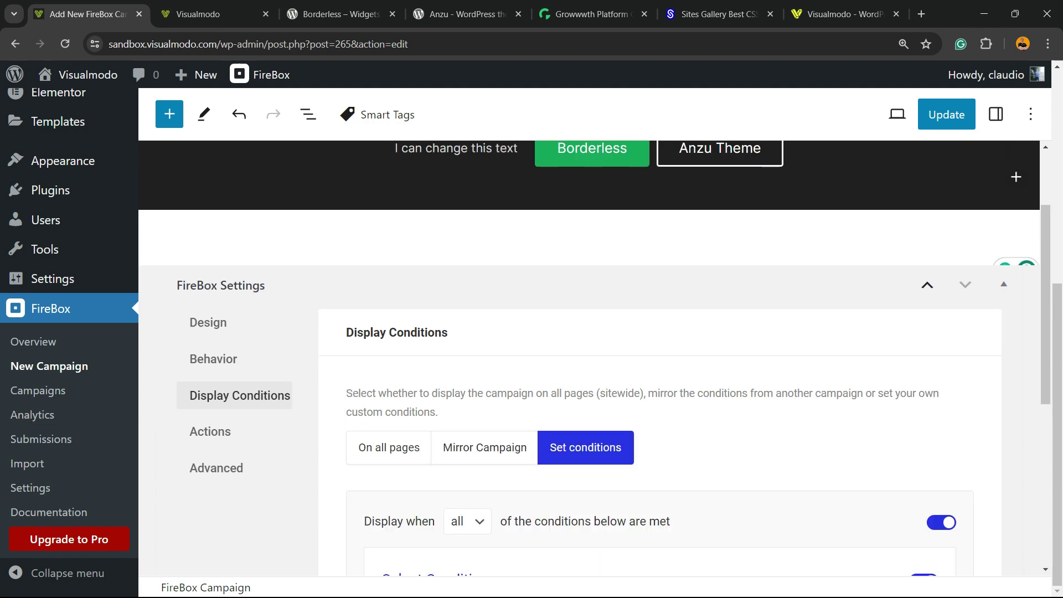
pyautogui.scroll(-5, 609, 360)
pyautogui.click(467, 244)
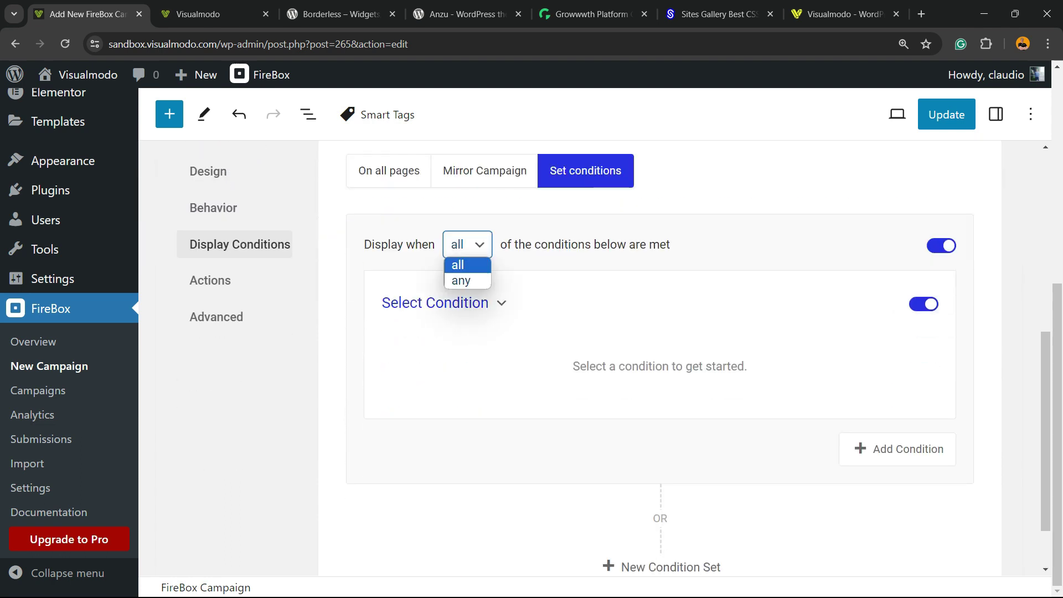
pyautogui.click(466, 264)
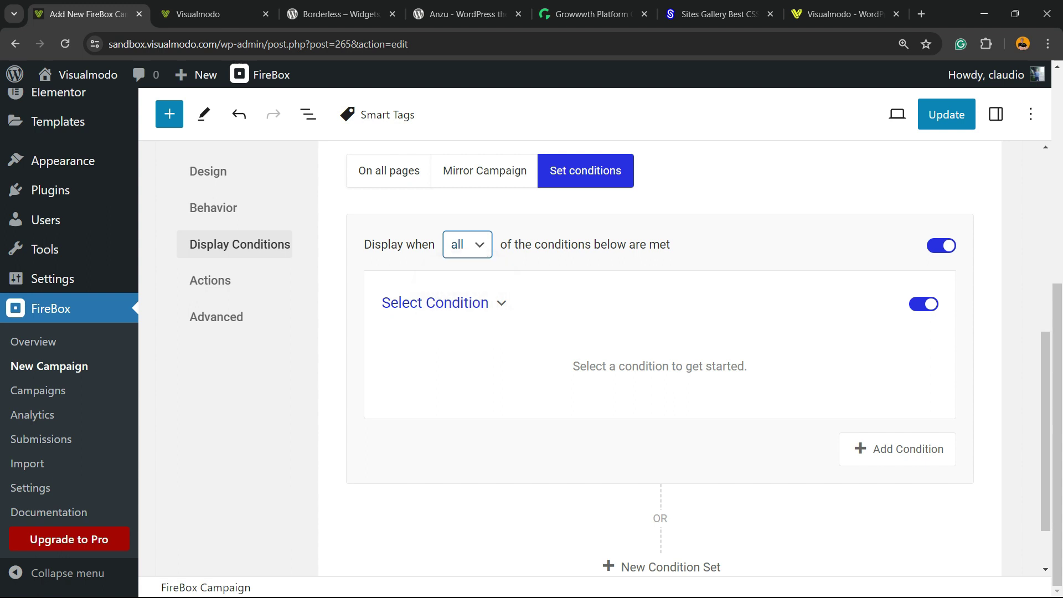
# - Examine the list of selectable display conditions and set the campaign back to display on all pages
pyautogui.click(443, 303)
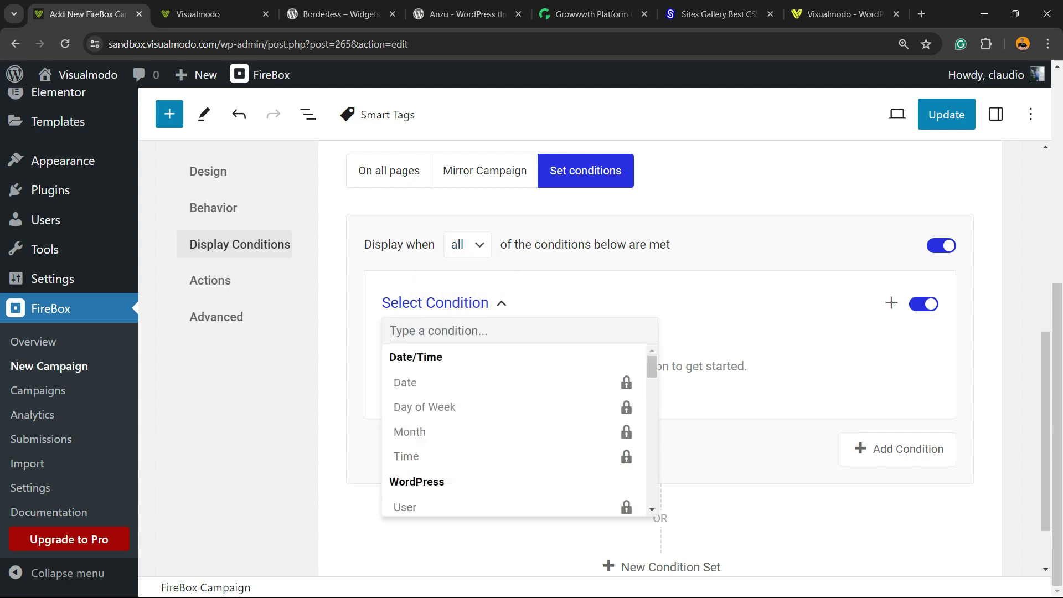
pyautogui.scroll(-10, 513, 429)
pyautogui.scroll(10, 514, 410)
pyautogui.click(467, 244)
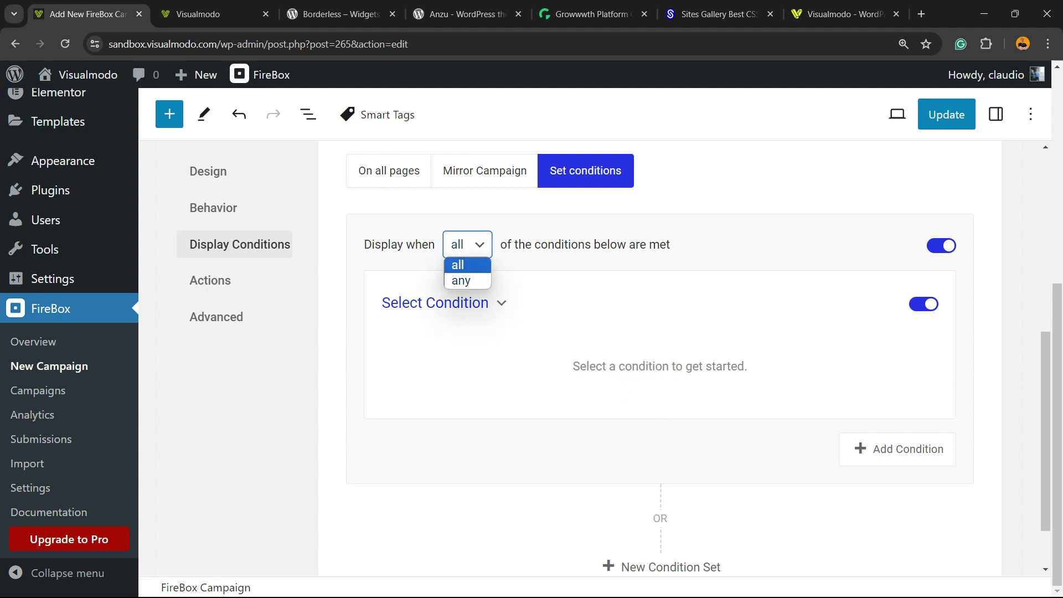
pyautogui.click(404, 171)
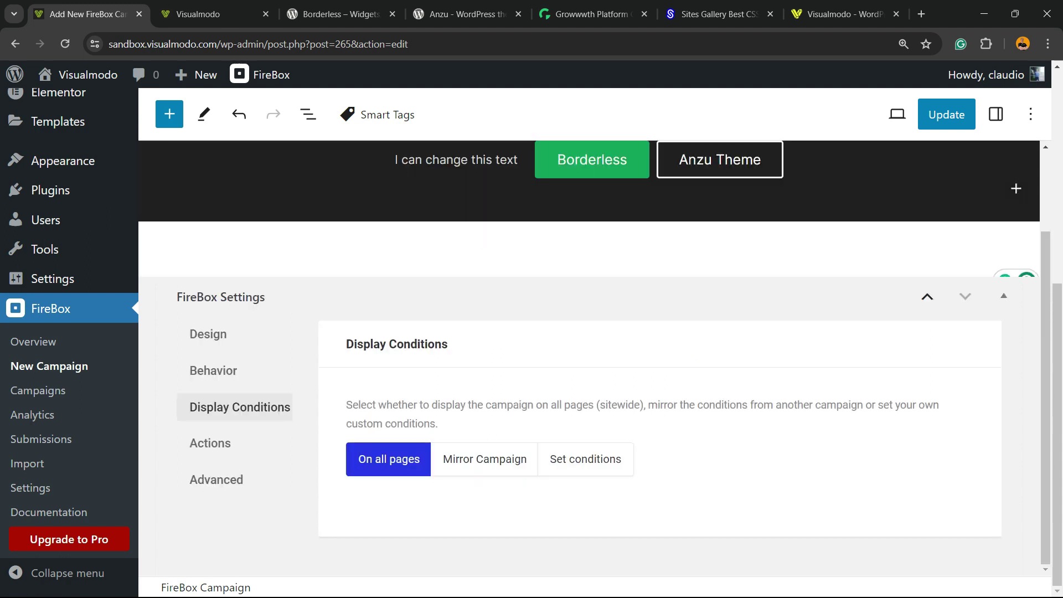
# - Examine the campaign's Actions settings and its Advanced settings for custom JavaScript, custom CSS, test mode, RTL, page scrolling and statistics
pyautogui.click(209, 443)
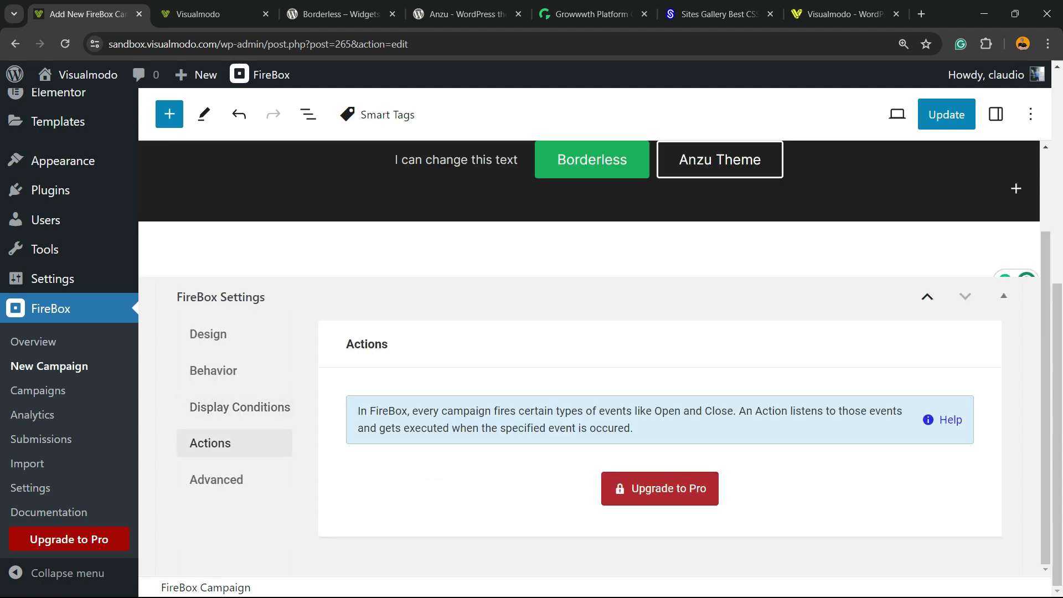
pyautogui.click(216, 479)
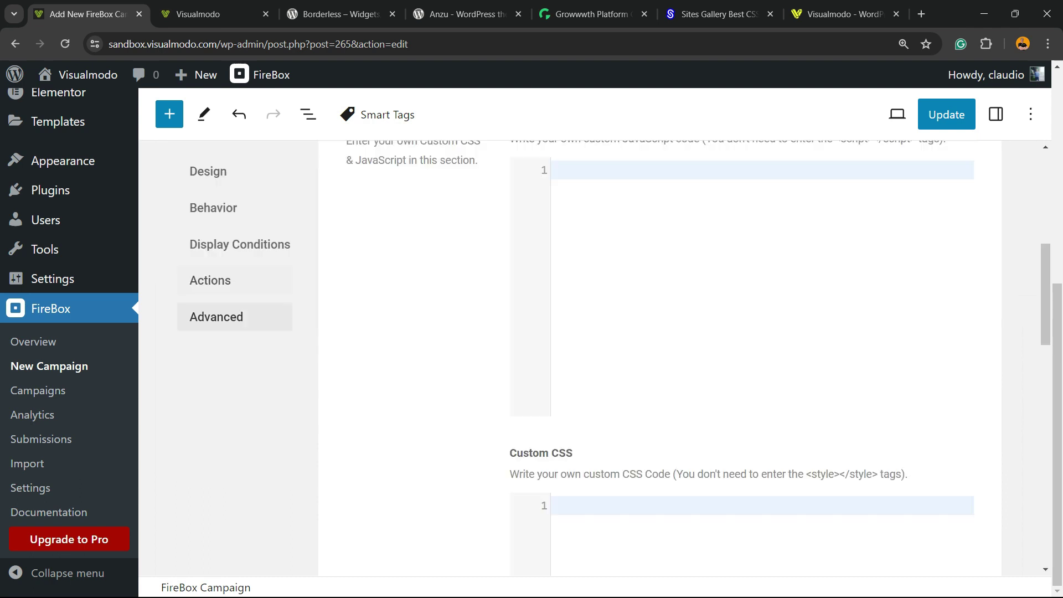
pyautogui.scroll(-5, 589, 357)
pyautogui.scroll(5, 589, 357)
pyautogui.scroll(4, 589, 357)
pyautogui.scroll(-10, 601, 360)
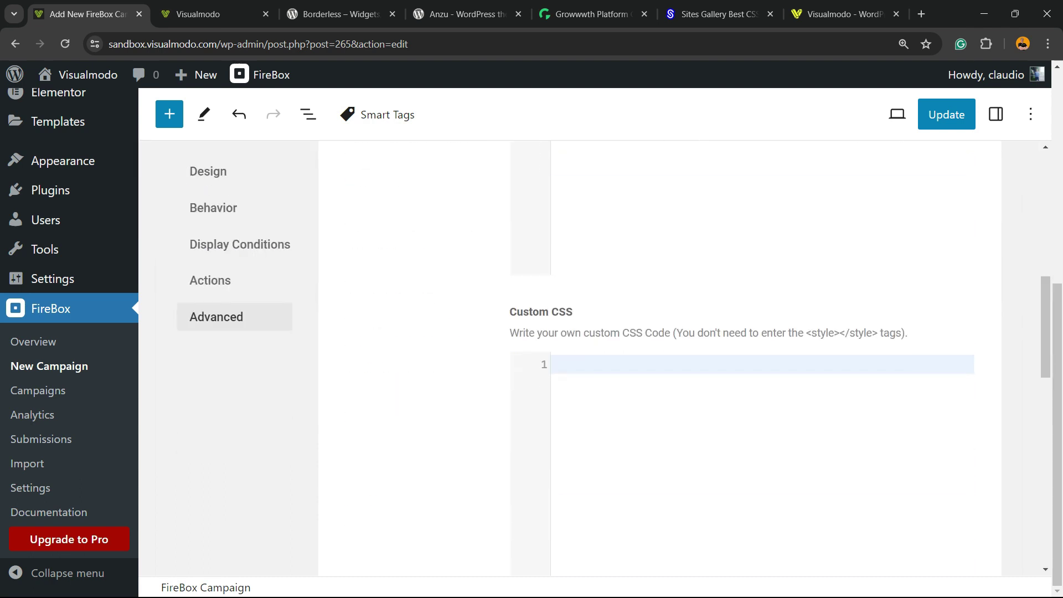
pyautogui.scroll(-2, 600, 360)
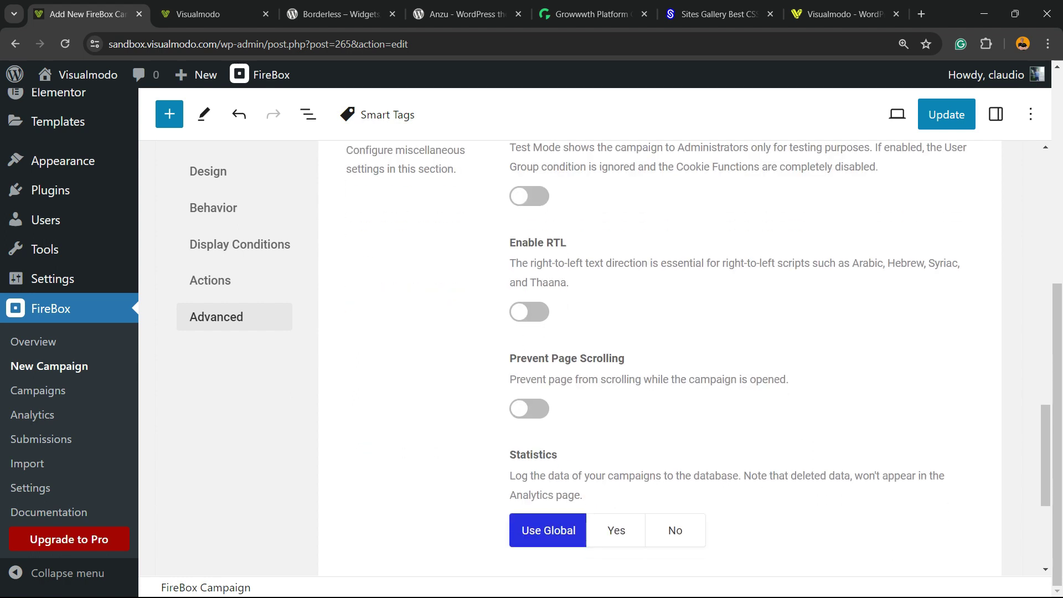
pyautogui.scroll(4, 601, 360)
pyautogui.scroll(-4, 601, 359)
pyautogui.scroll(15, 601, 360)
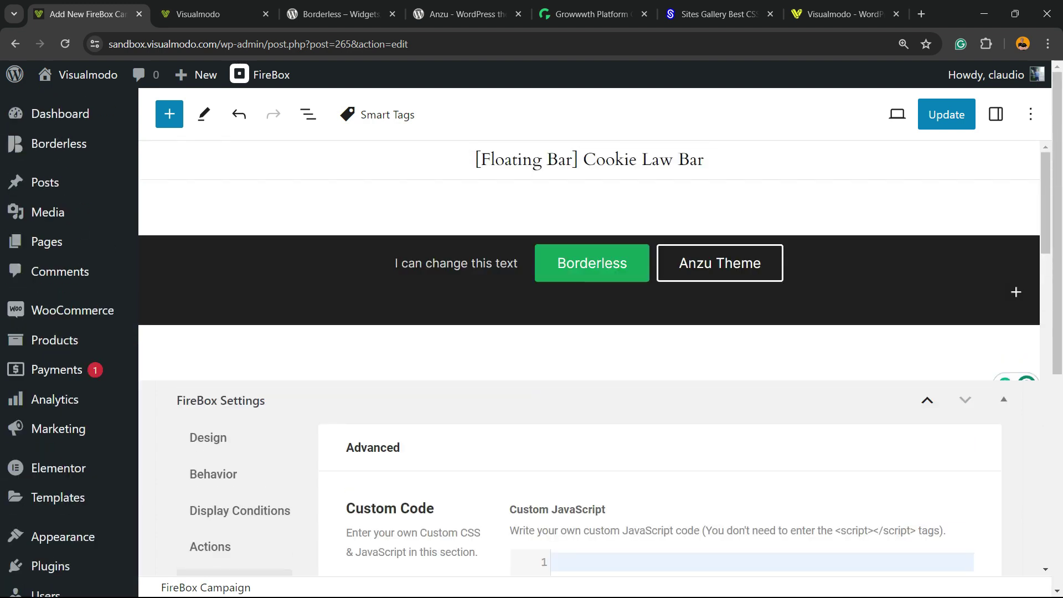
# - Open the FireBox overview and examine its performance chart, recent campaigns and trending templates
pyautogui.scroll(-10, 595, 360)
pyautogui.scroll(10, 595, 360)
pyautogui.scroll(-6, 69, 332)
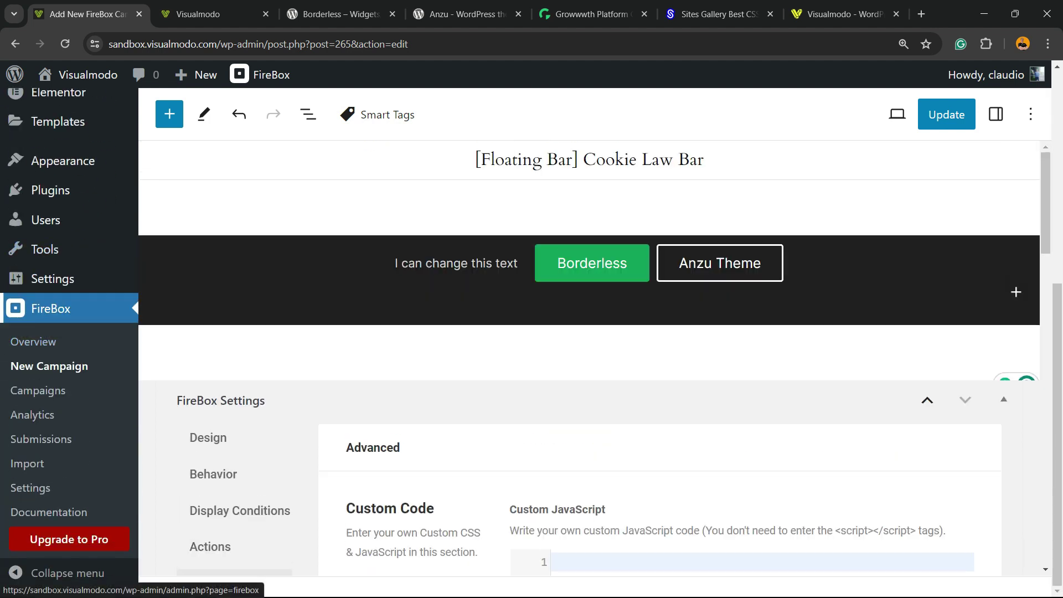
pyautogui.click(50, 308)
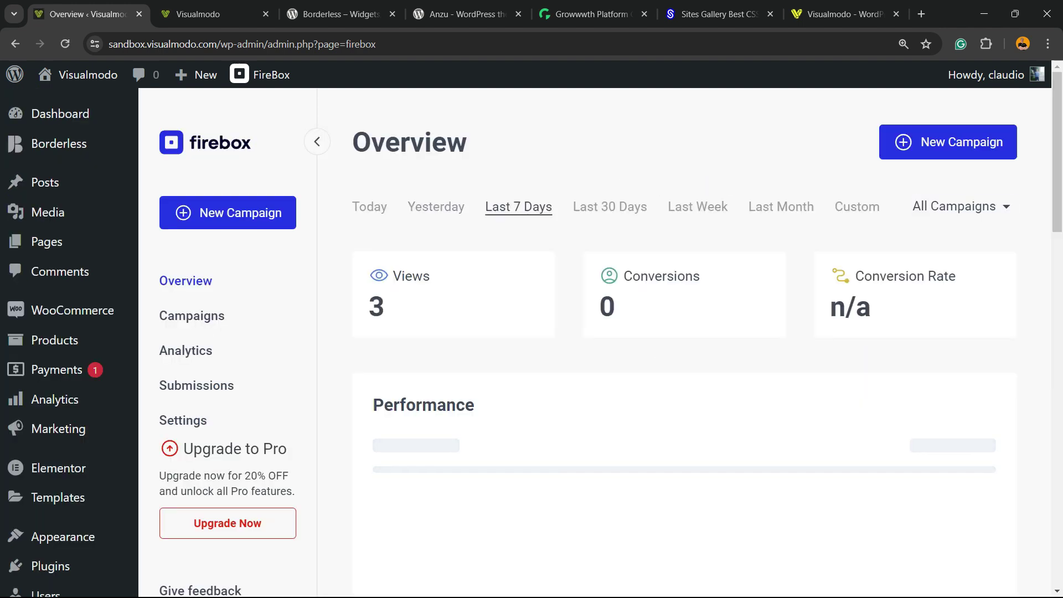
pyautogui.scroll(-3, 664, 415)
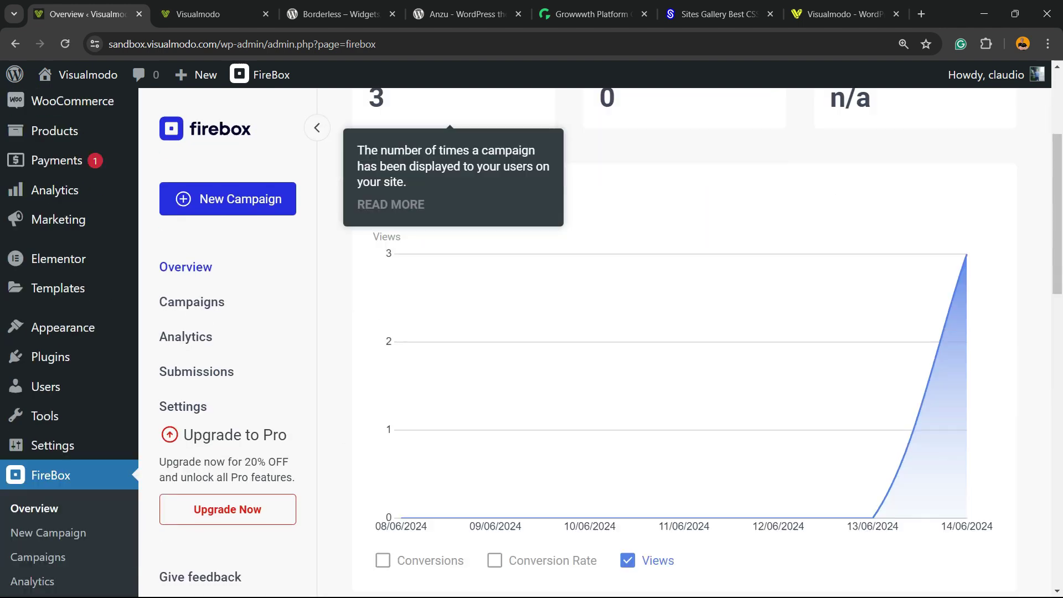
pyautogui.scroll(4, 665, 415)
pyautogui.scroll(-5, 664, 415)
pyautogui.scroll(5, 664, 415)
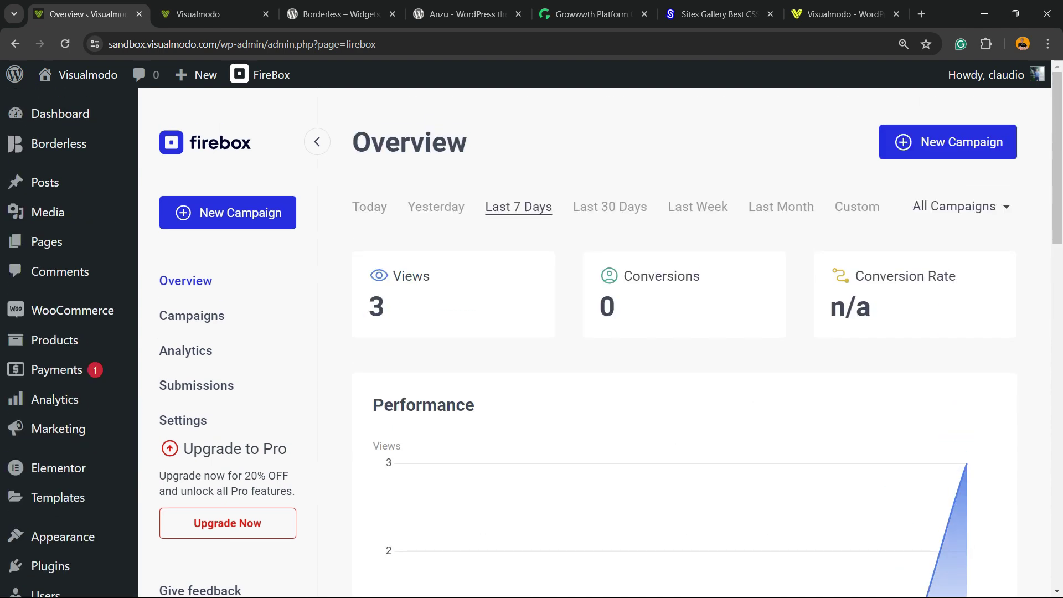
pyautogui.scroll(-10, 609, 310)
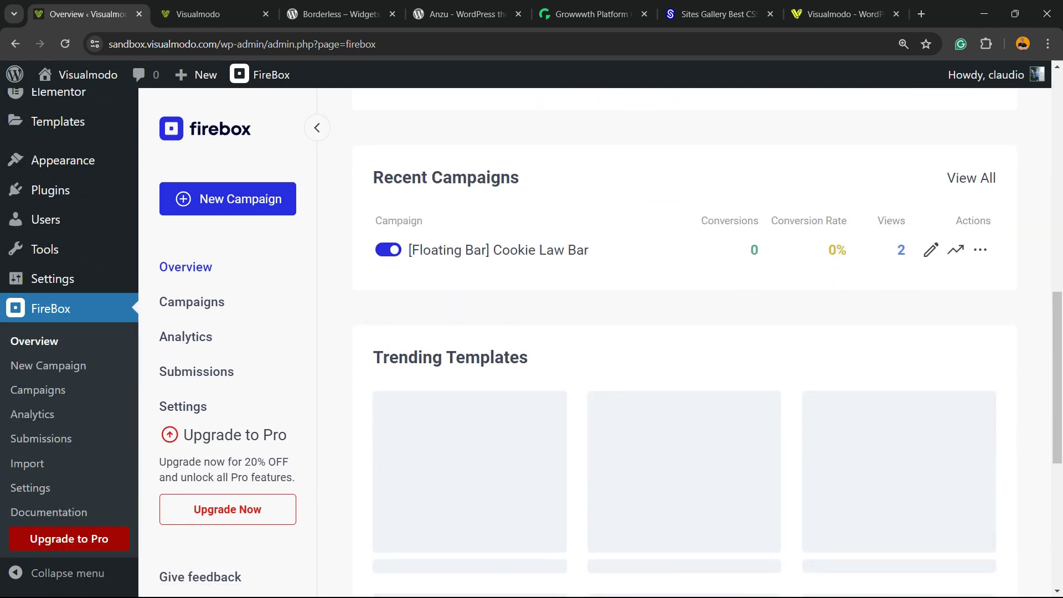
pyautogui.scroll(-3, 664, 332)
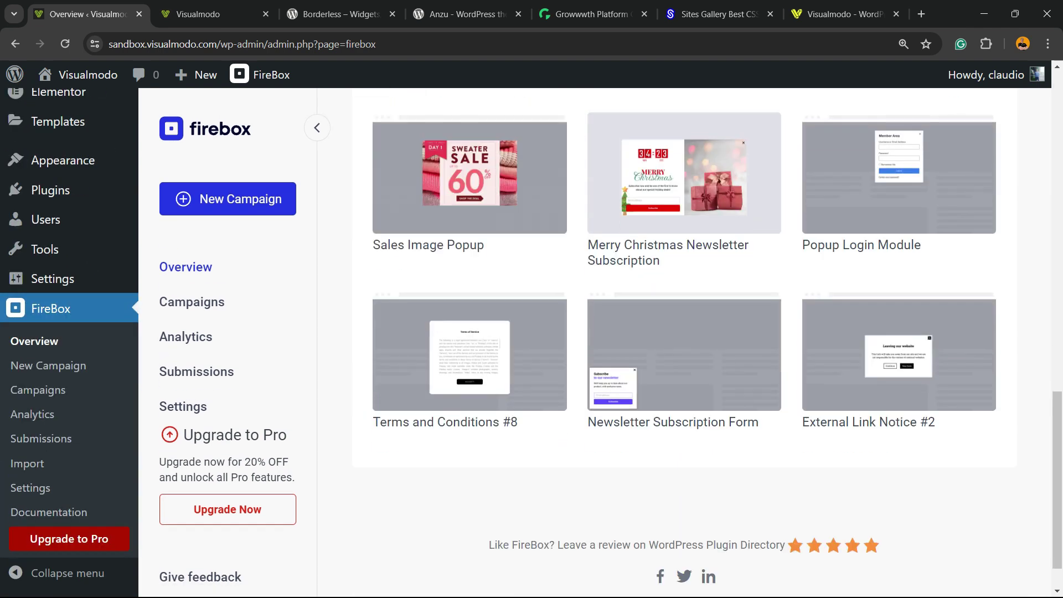
pyautogui.scroll(2, 664, 332)
pyautogui.scroll(1, 664, 332)
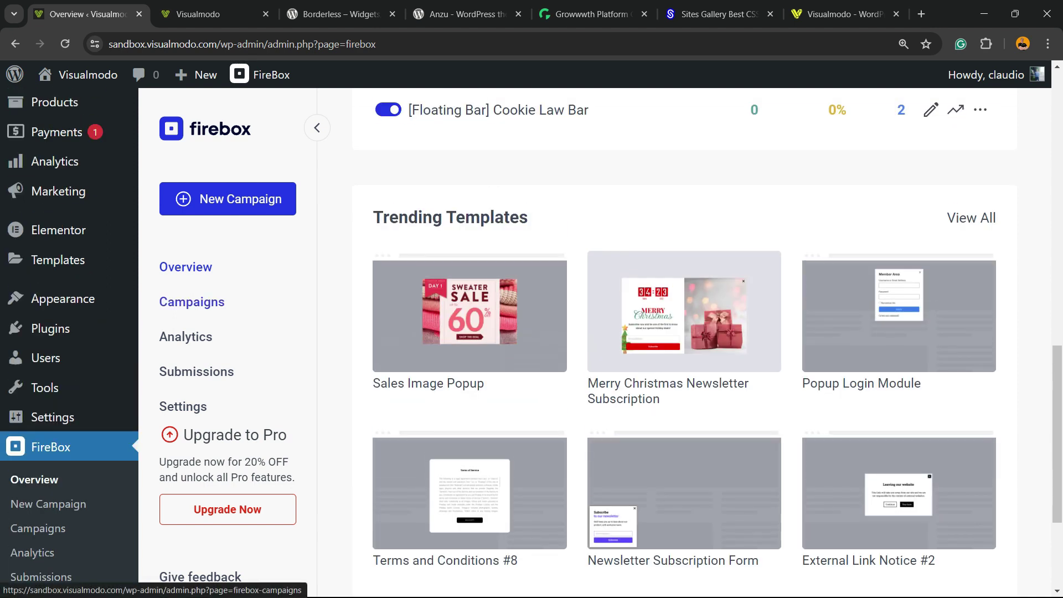
# - Toggle the status of the Cookie Law Bar campaign in the FireBox campaigns list
pyautogui.click(191, 302)
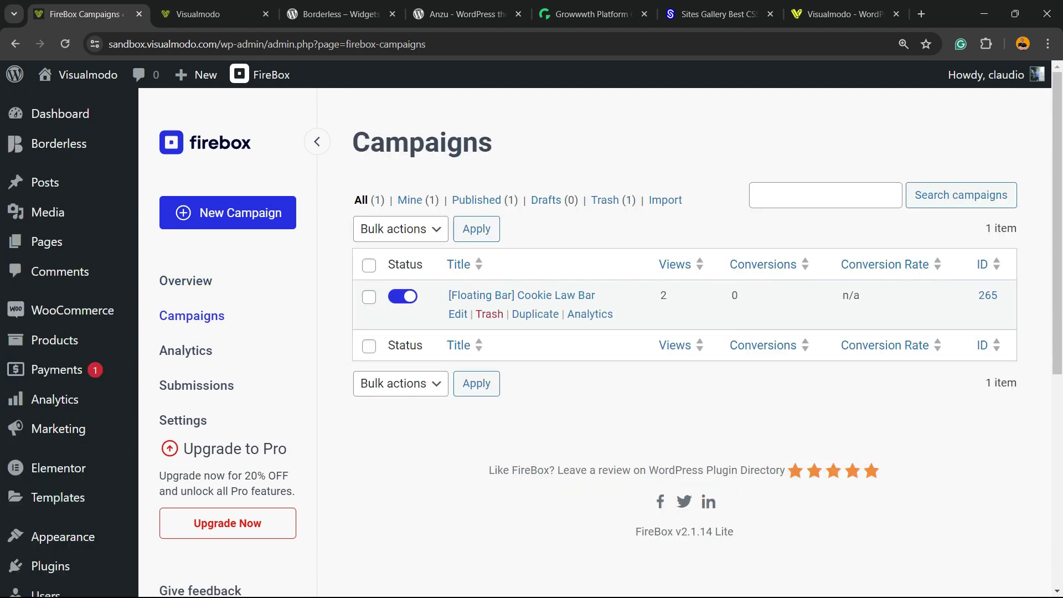
pyautogui.click(402, 296)
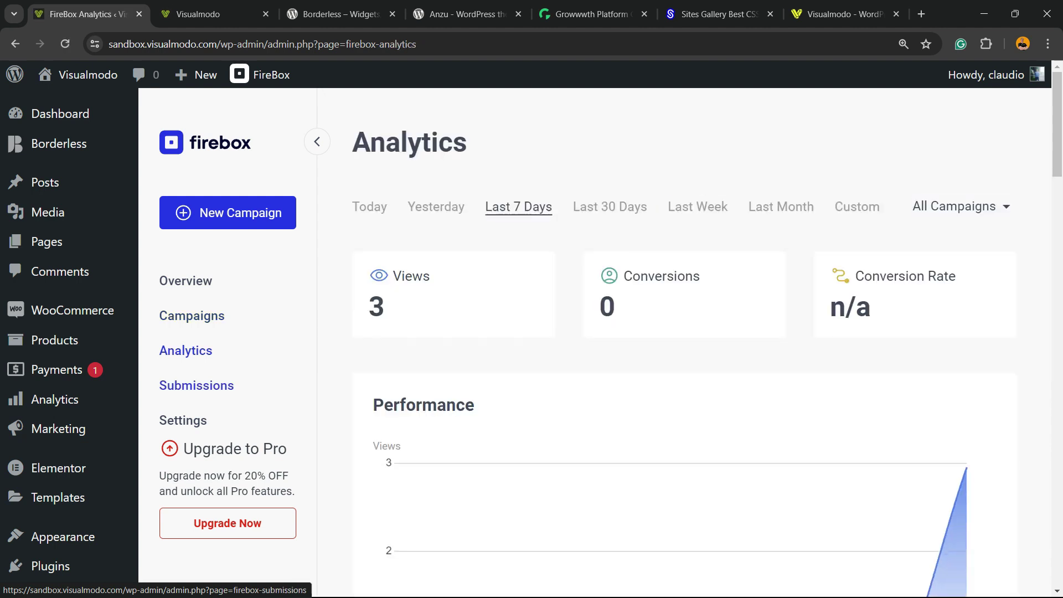
# - View the FireBox submissions page and examine the Media and Other options in the plugin's general settings
pyautogui.click(196, 386)
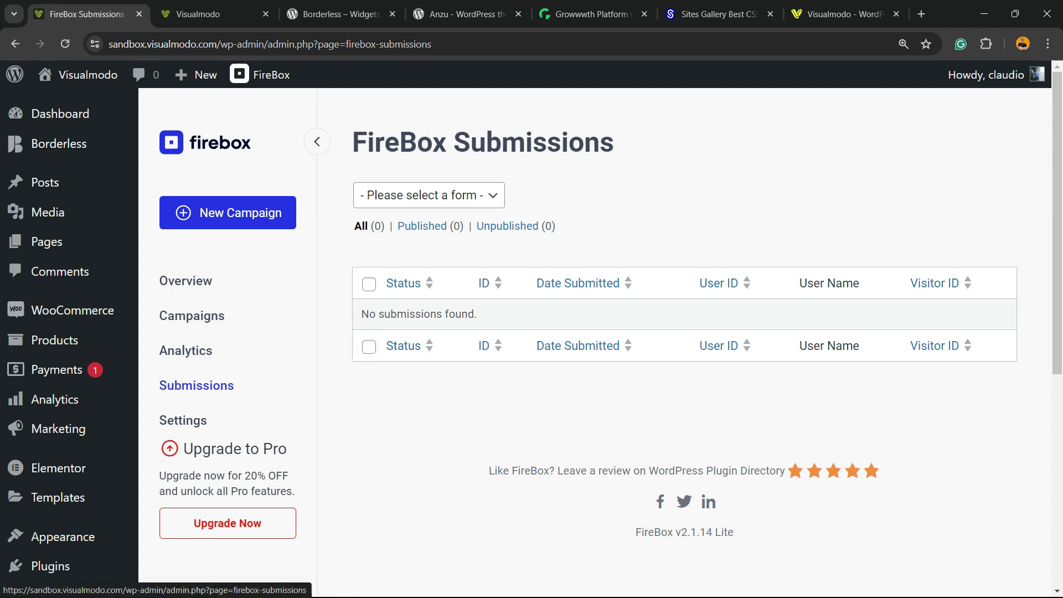
pyautogui.click(183, 419)
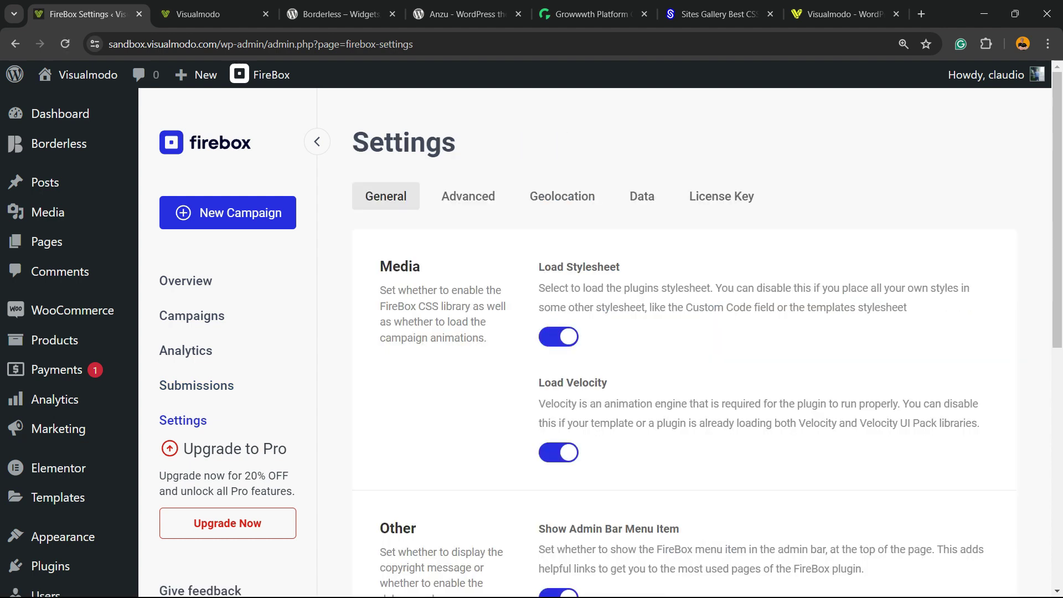
pyautogui.scroll(-2, 595, 343)
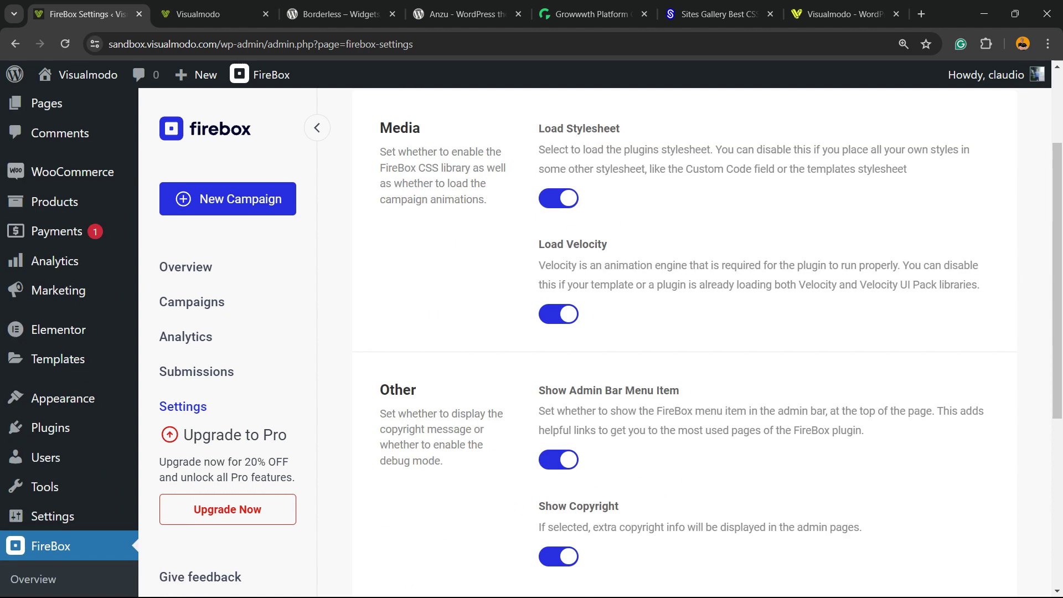
pyautogui.scroll(-2, 595, 343)
pyautogui.scroll(-2, 595, 343)
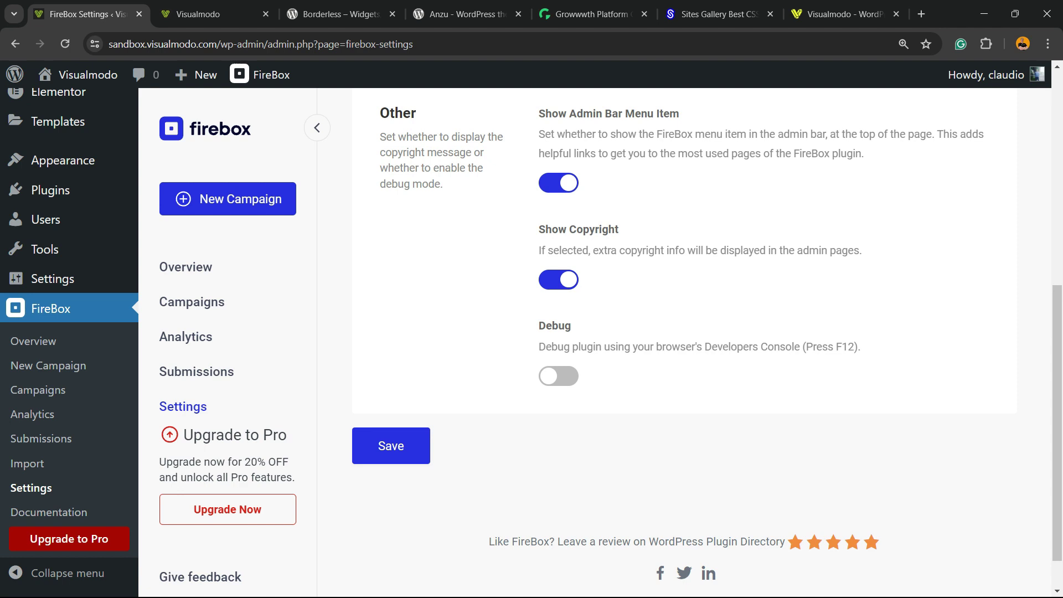
# - Turn off Show Copyright and Show Admin Bar Menu Item in the FireBox general settings and save them
pyautogui.click(558, 279)
pyautogui.scroll(2, 558, 279)
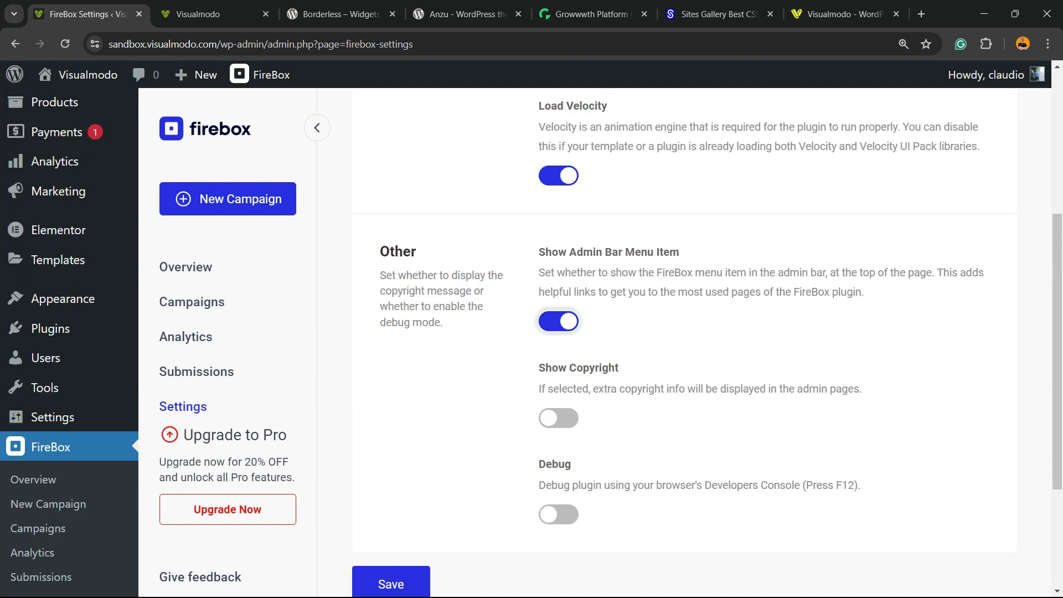
pyautogui.click(558, 321)
pyautogui.scroll(-2, 558, 321)
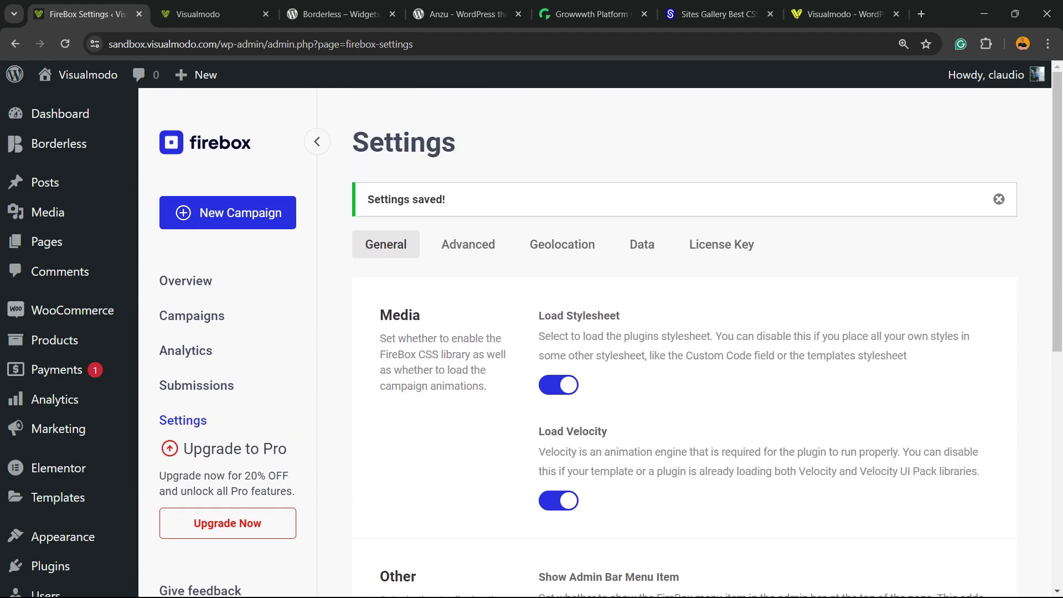
# - Go to the campaigns list and open the FireBox Campaign Library for a new campaign
pyautogui.click(191, 316)
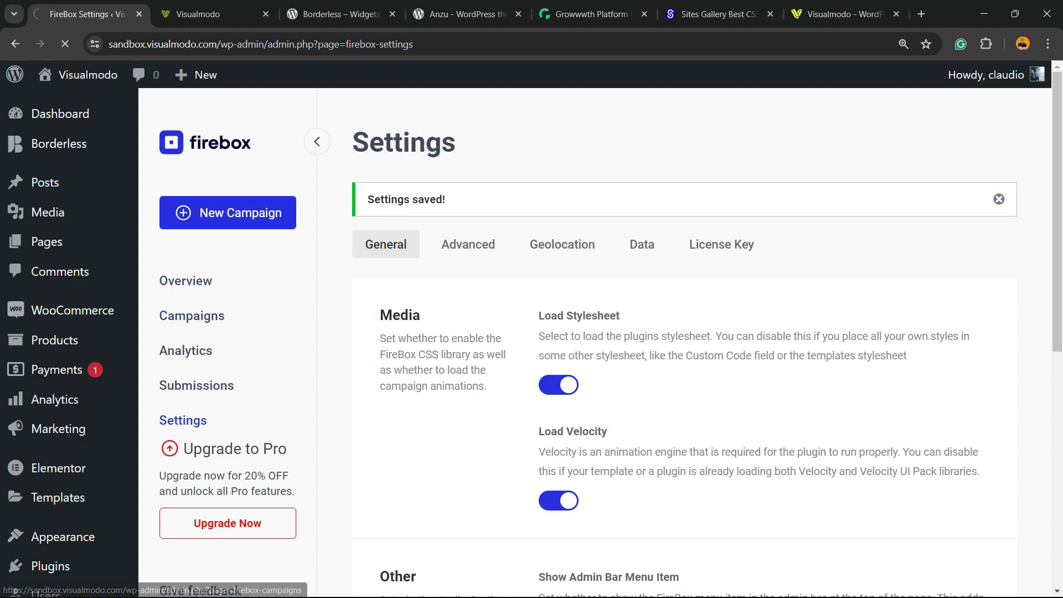
pyautogui.click(228, 212)
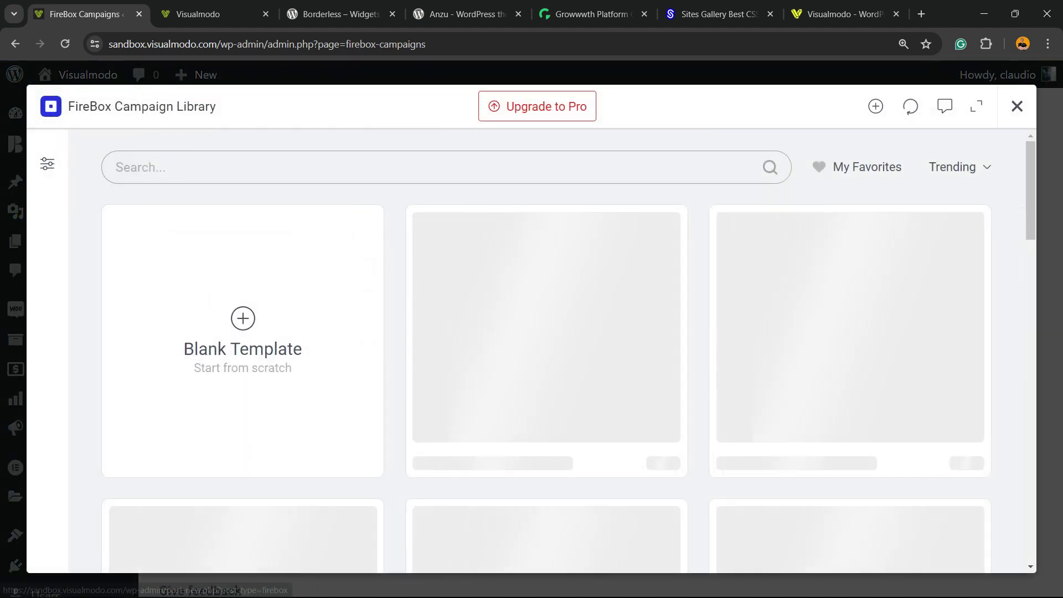
# - Examine the Borderless plugin page on WordPress.org and switch to the Anzu theme page
pyautogui.click(339, 14)
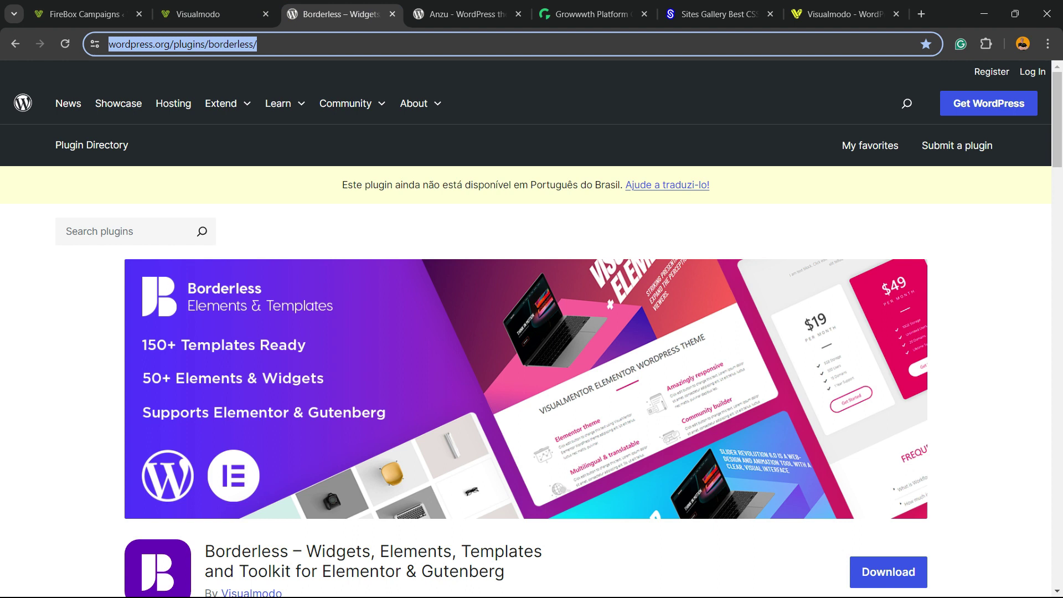
pyautogui.scroll(-2, 525, 328)
pyautogui.scroll(2, 525, 329)
pyautogui.scroll(-2, 525, 328)
pyautogui.hotkey('ctrl', 'Tab')
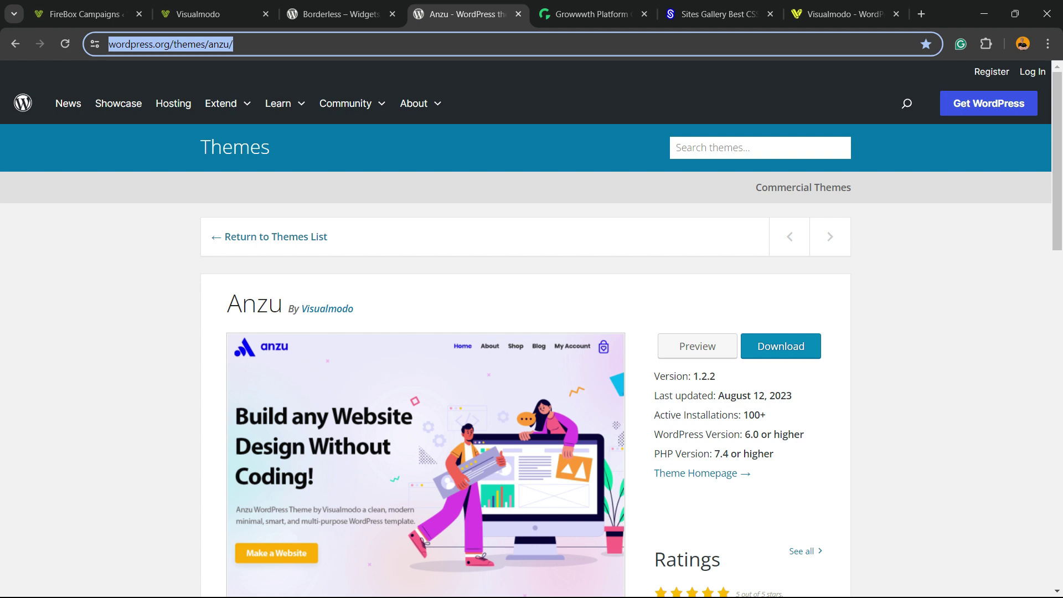
# - Switch to the Growwwth website and browse its featured and listed websites with their publishing prices
pyautogui.hotkey('ctrl', 'Tab')
pyautogui.scroll(-10, 531, 332)
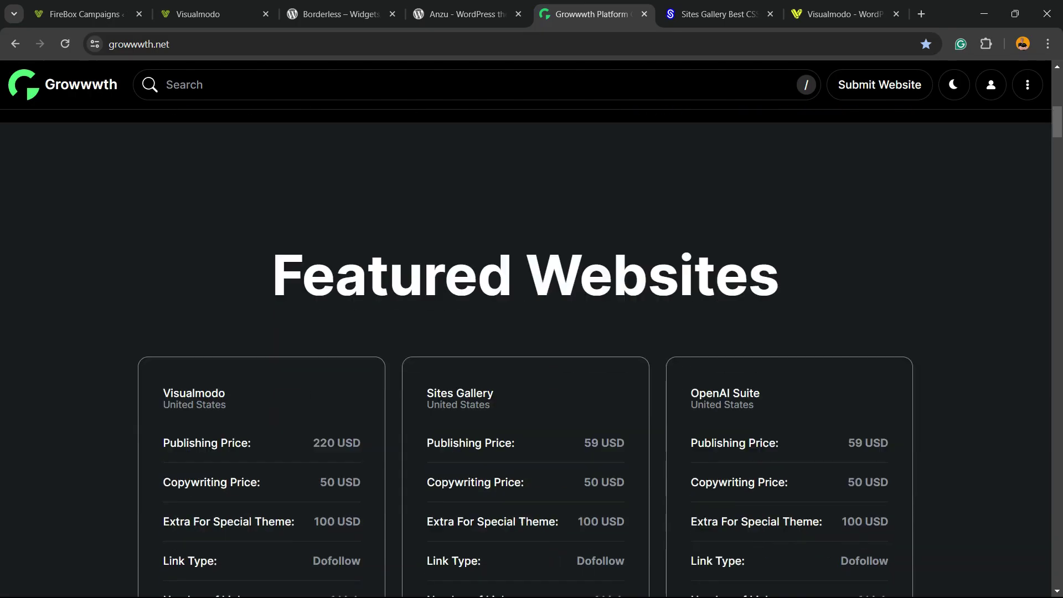
pyautogui.scroll(-20, 531, 332)
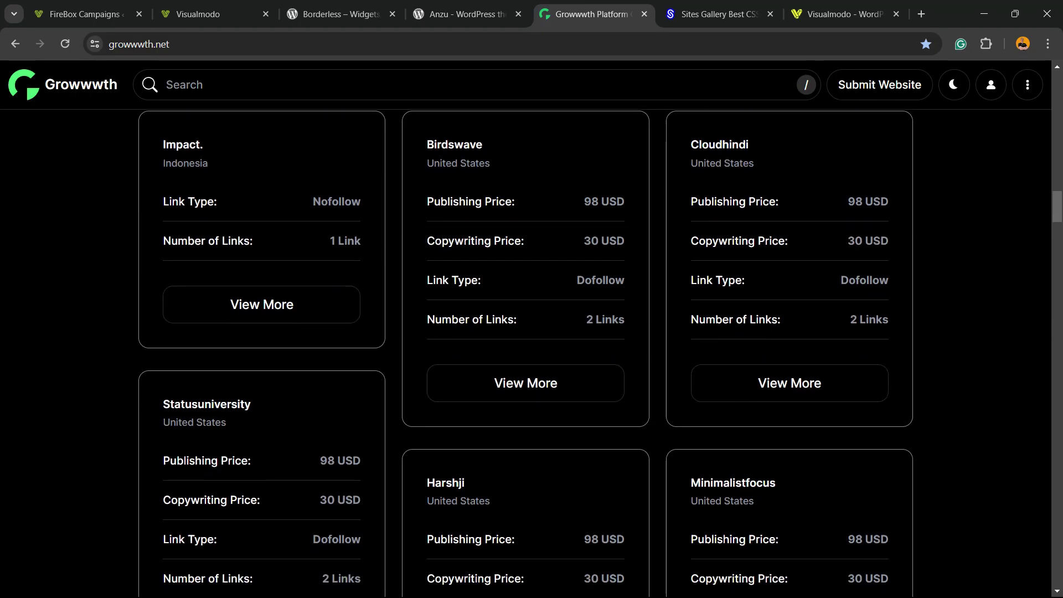
pyautogui.scroll(-20, 531, 332)
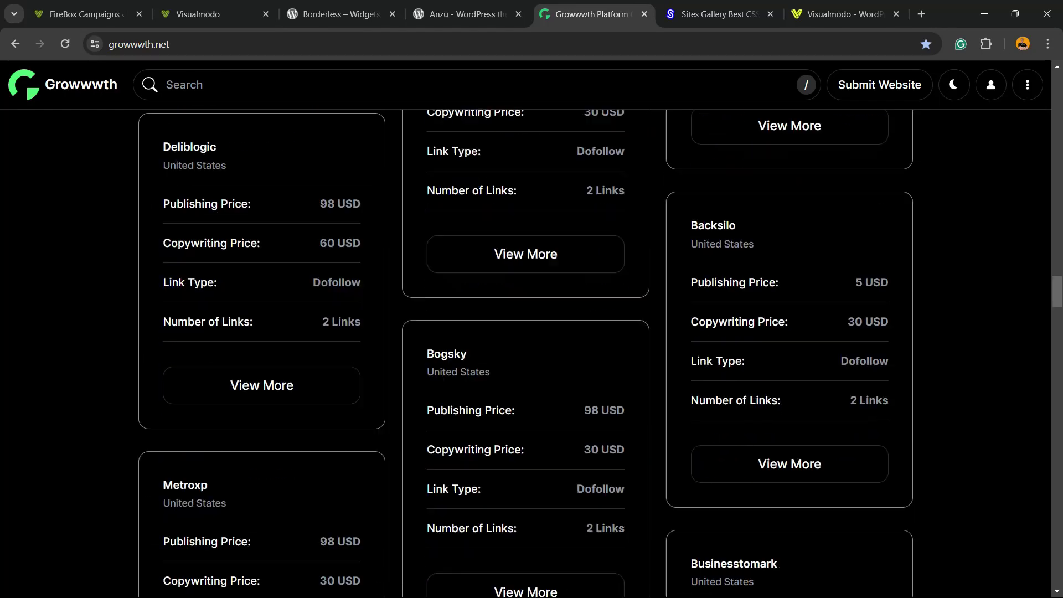
pyautogui.scroll(-15, 531, 332)
# - Switch to the Sites Gallery website and browse from Site of the Day through the submitted websites to the Q&A
pyautogui.hotkey('ctrl', 'Tab')
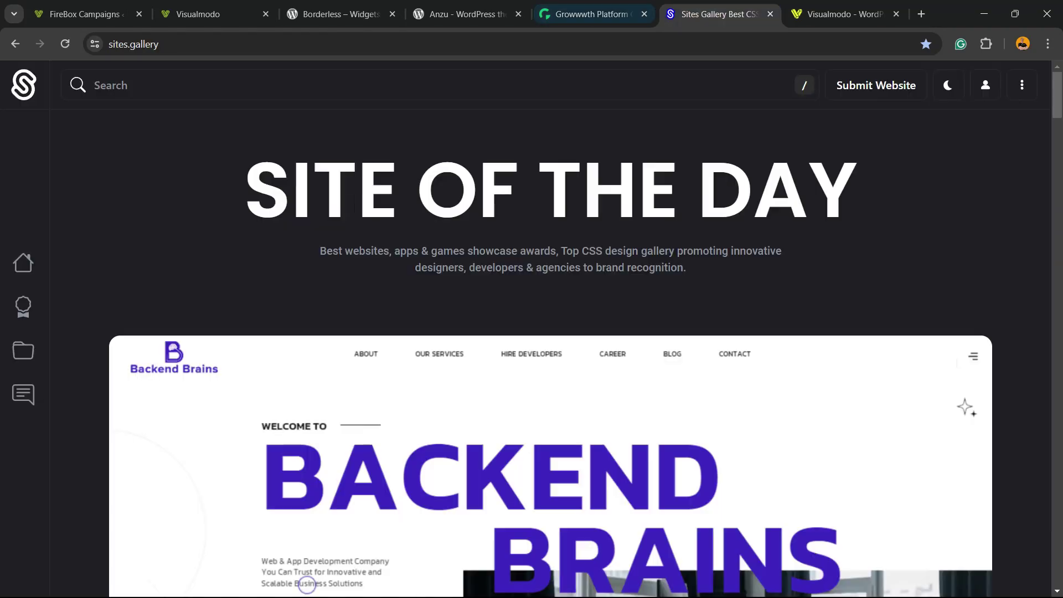
pyautogui.scroll(-20, 307, 584)
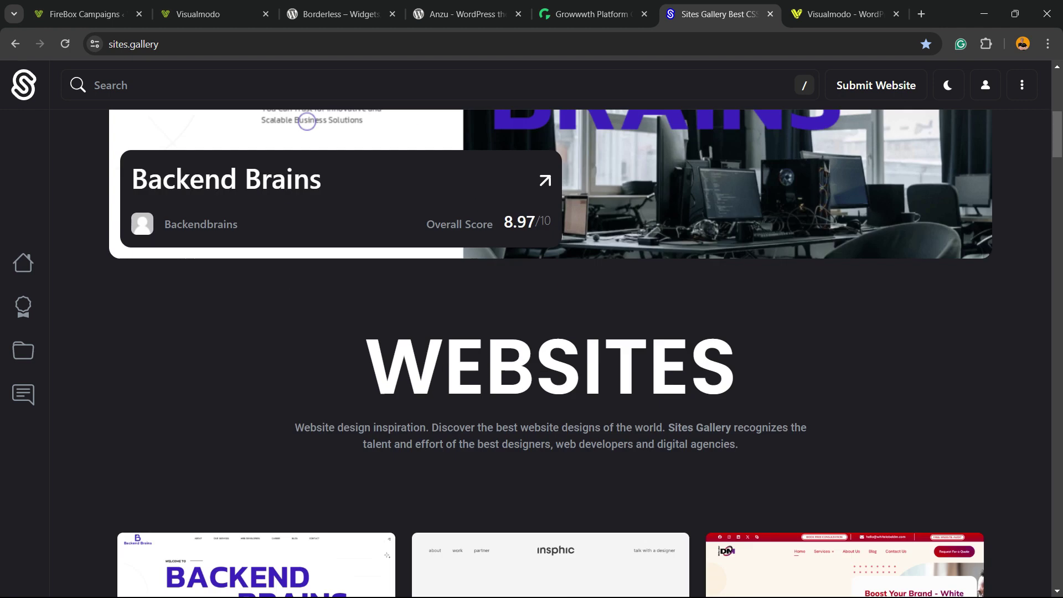
pyautogui.scroll(-20, 307, 584)
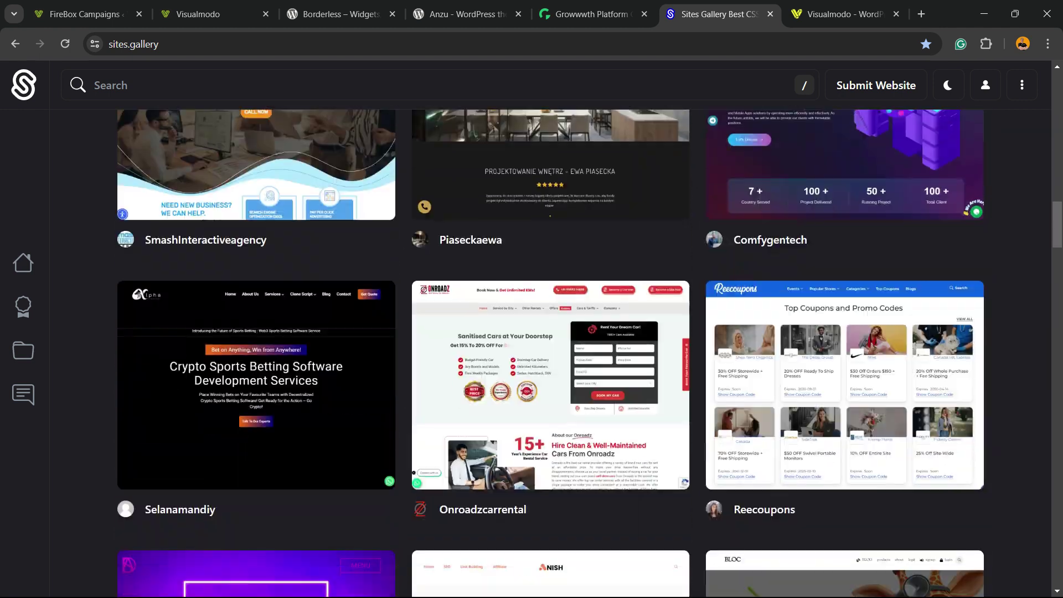
pyautogui.scroll(-15, 307, 584)
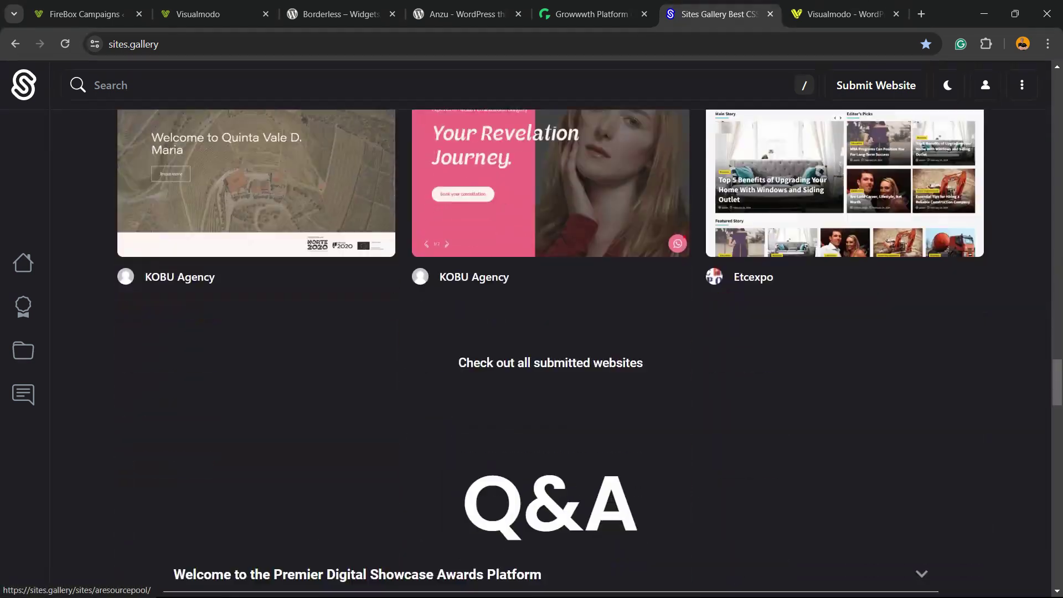
# - Switch to the Visualmodo website, open its Borderless Plugin product page and examine the listed features
pyautogui.click(842, 13)
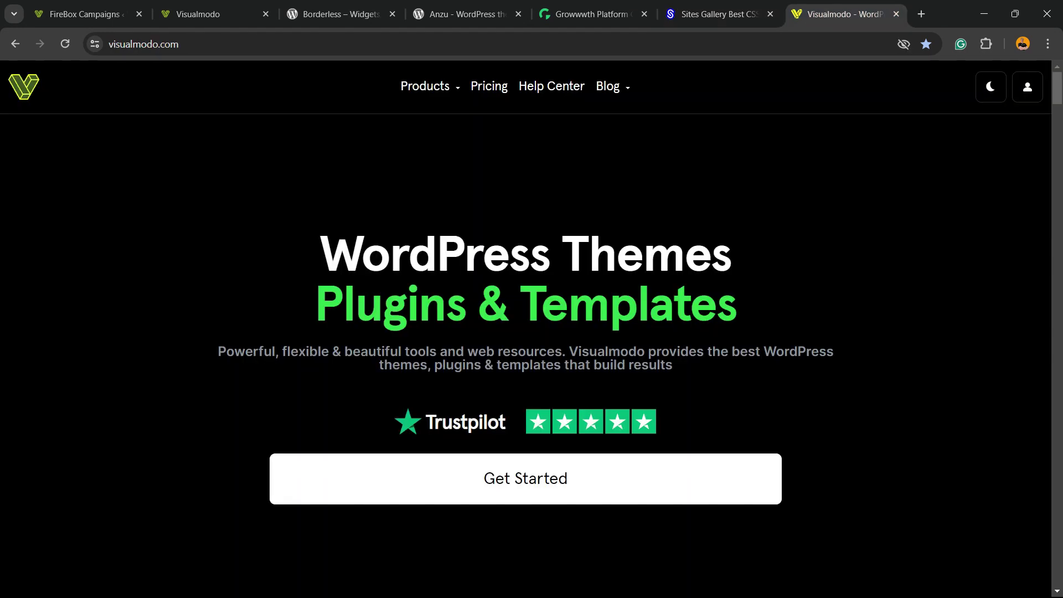
pyautogui.moveTo(425, 86)
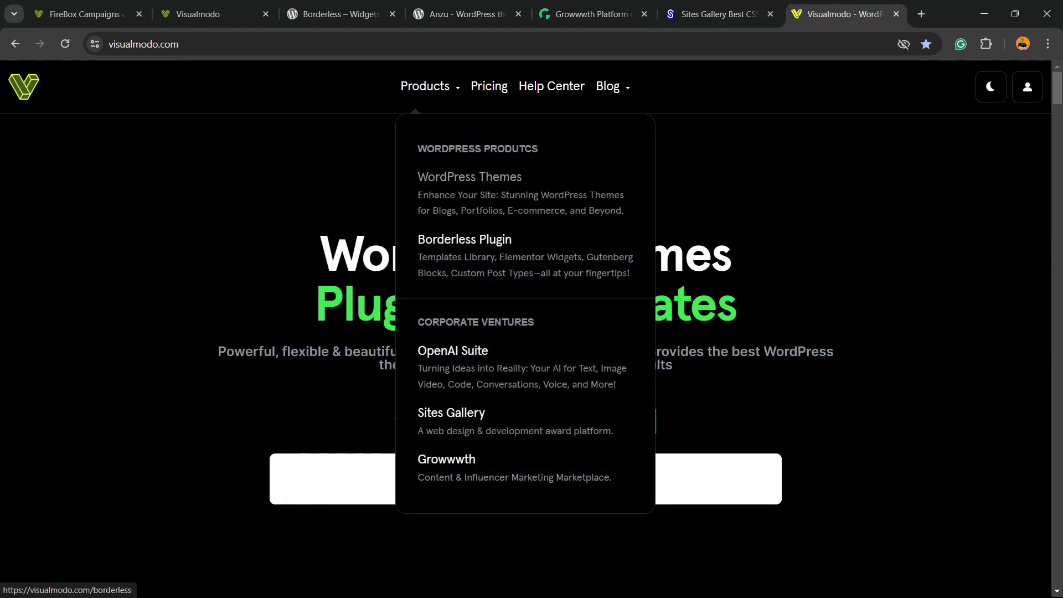
pyautogui.click(464, 239)
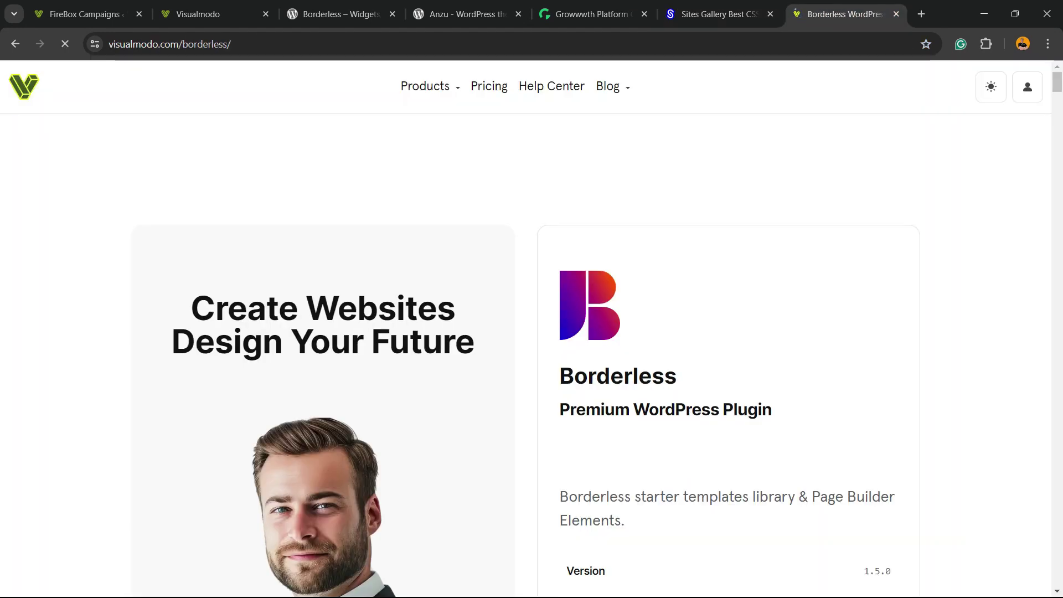
pyautogui.scroll(-8, 532, 332)
pyautogui.scroll(-15, 531, 355)
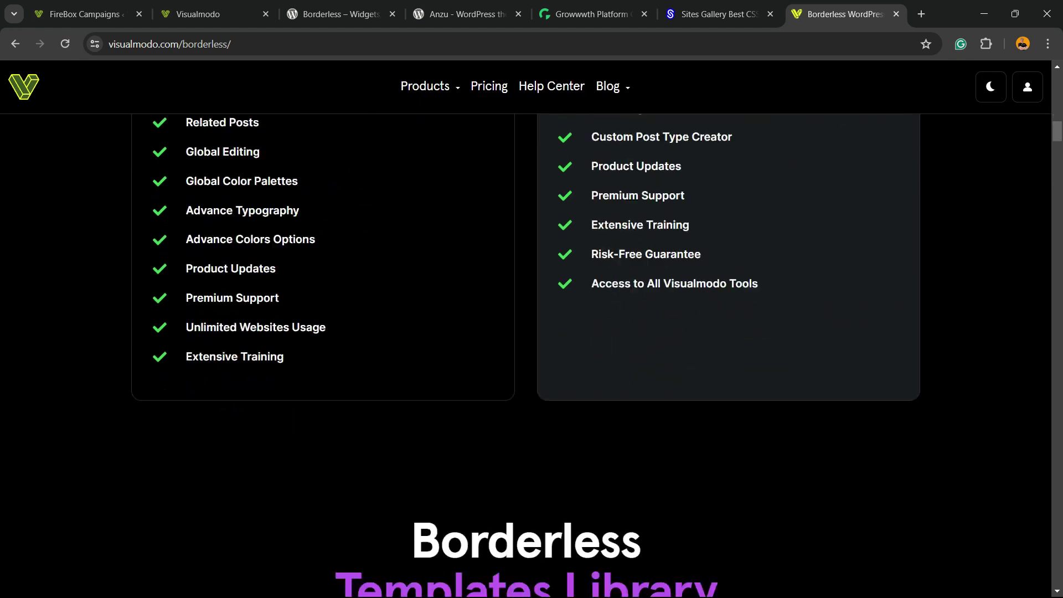
# - Browse the Borderless templates library and examine the sections below it, from Made For You to Some More Reasons To Love Borderless
pyautogui.scroll(-15, 525, 277)
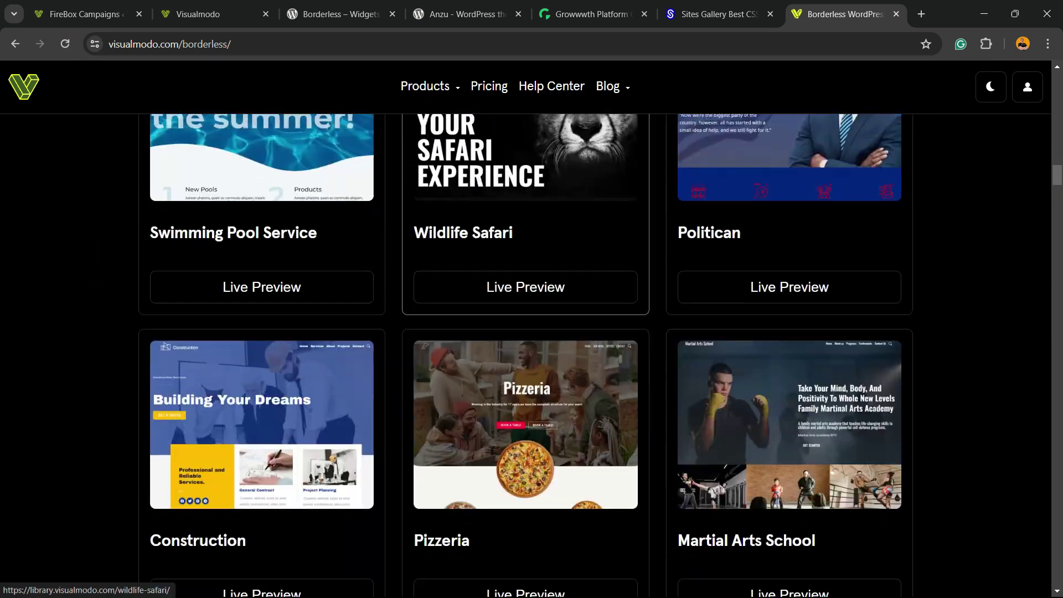
pyautogui.scroll(-20, 526, 310)
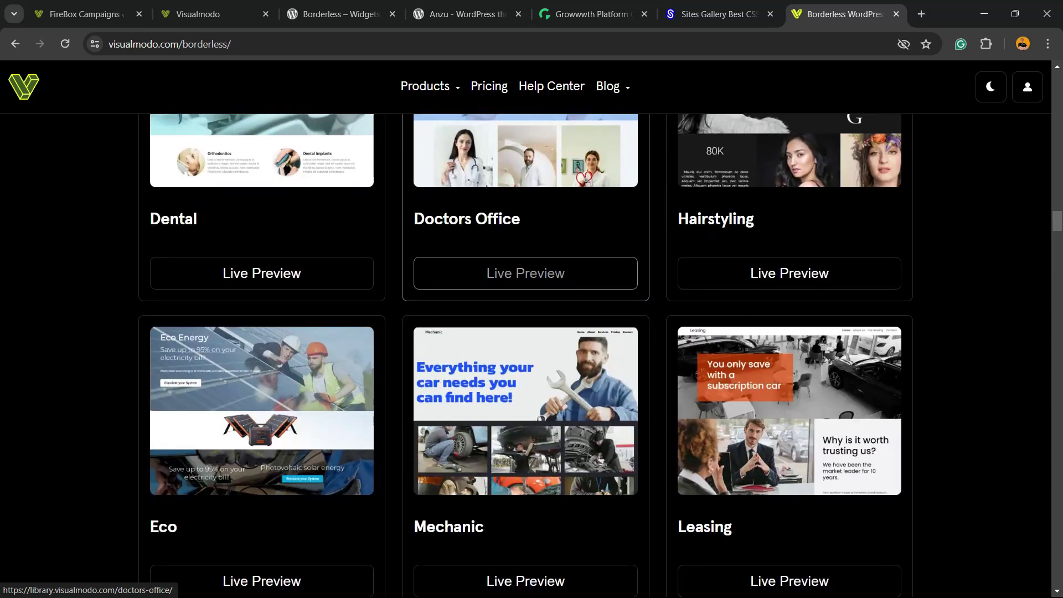
pyautogui.scroll(-15, 526, 332)
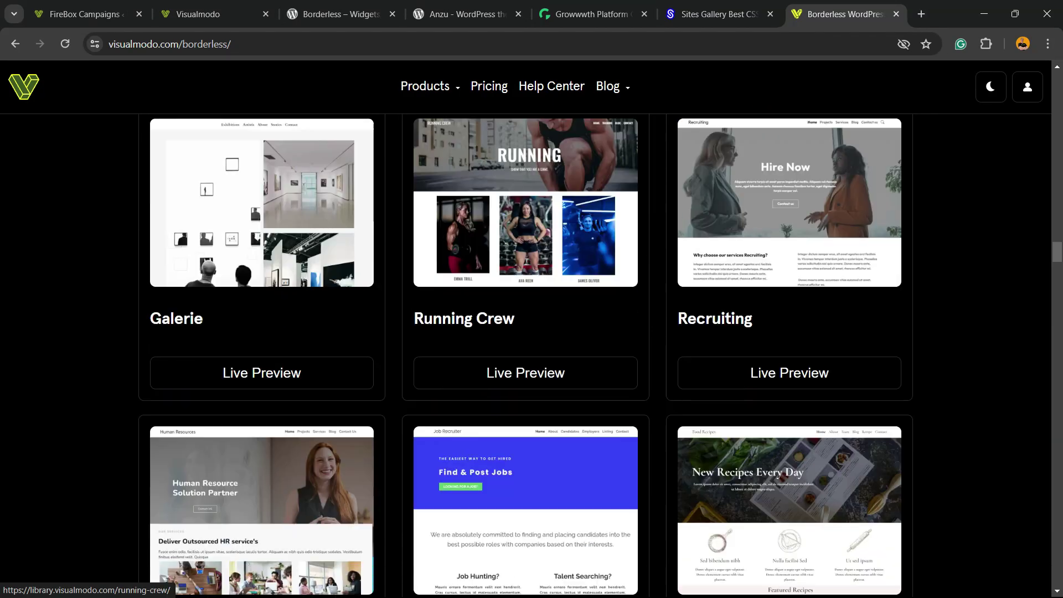
pyautogui.scroll(-15, 526, 333)
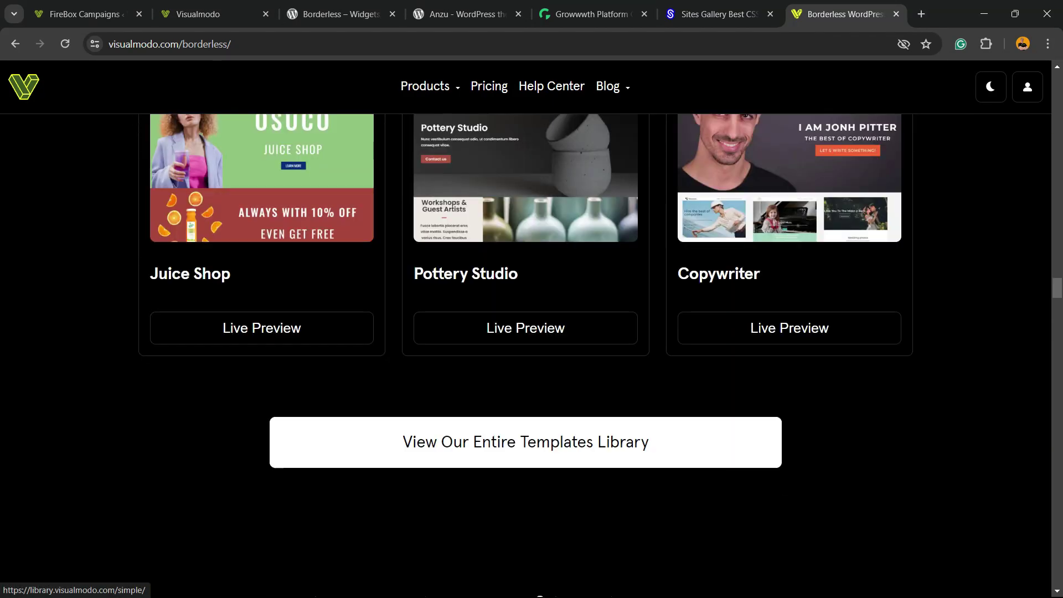
pyautogui.scroll(-17, 526, 332)
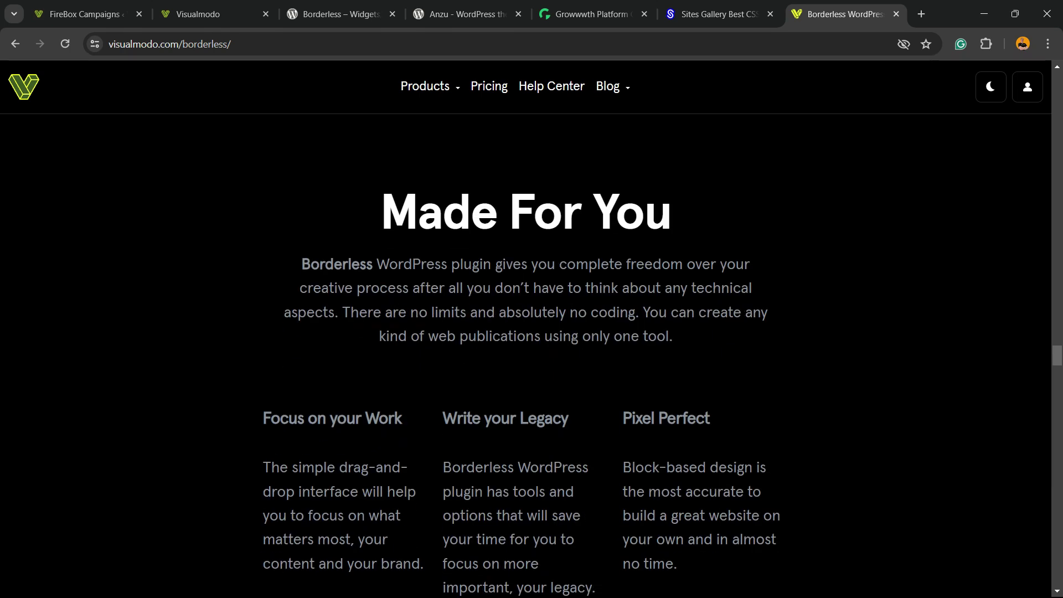
pyautogui.scroll(-10, 526, 332)
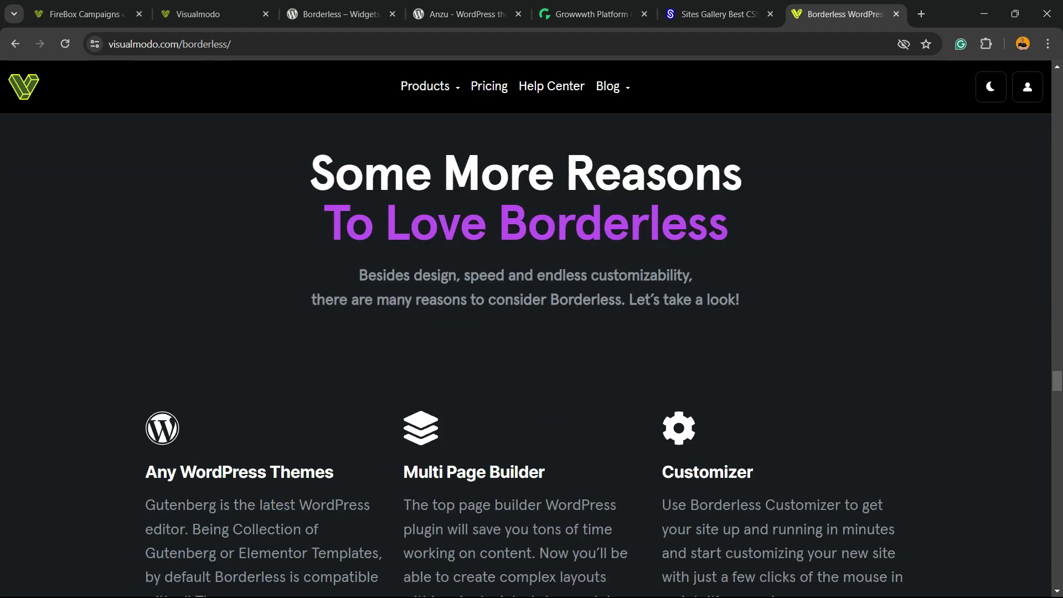
pyautogui.scroll(-12, 526, 332)
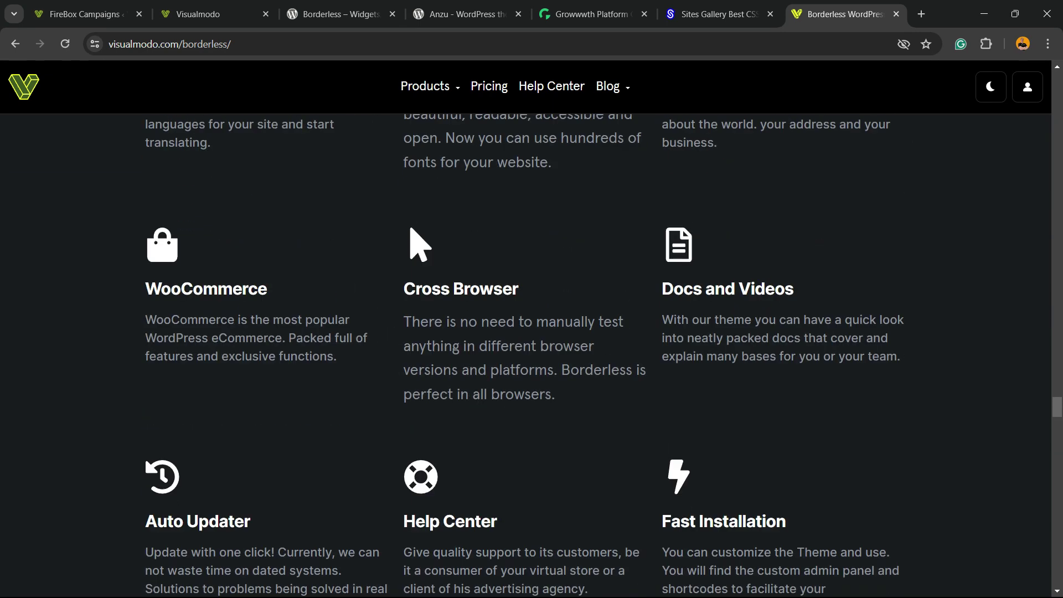